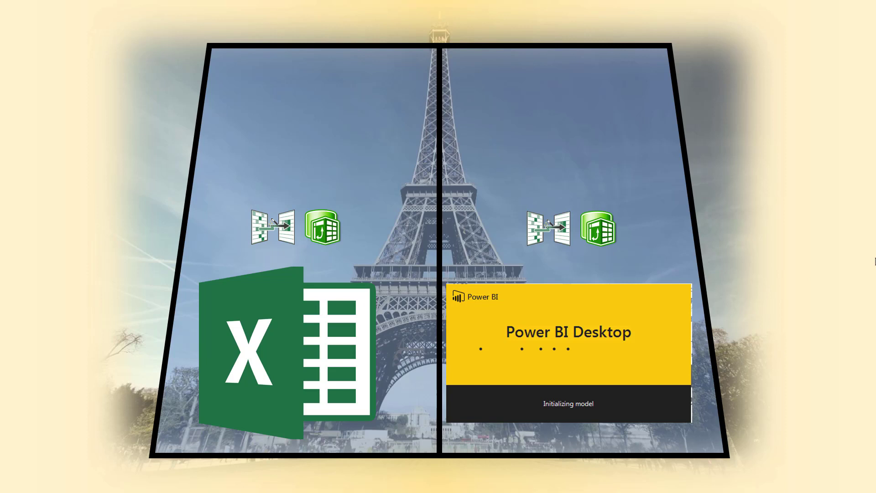
# - Reveal the next build, adding the PivotTable and Power BI logos to the comparison slide
pyautogui.press('Right')
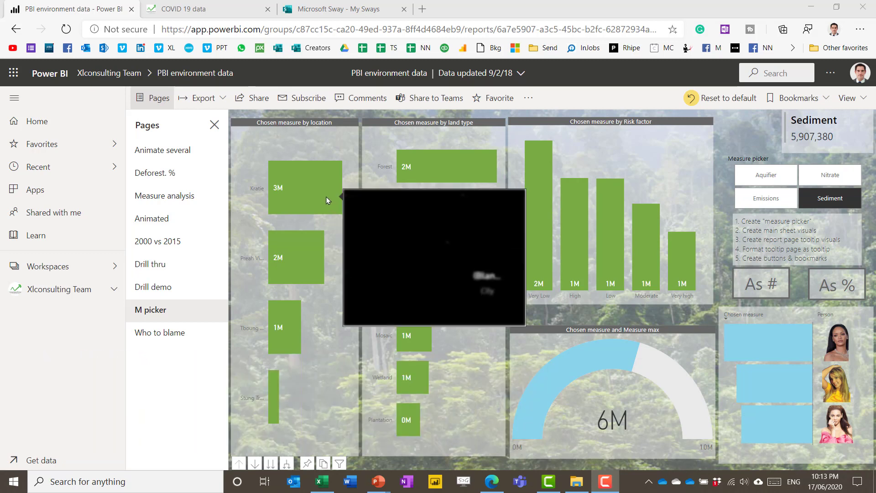
# - Check the bar tooltips, then switch the chosen measure through Emissions and Aquifier to Nitrate
pyautogui.moveTo(424, 175)
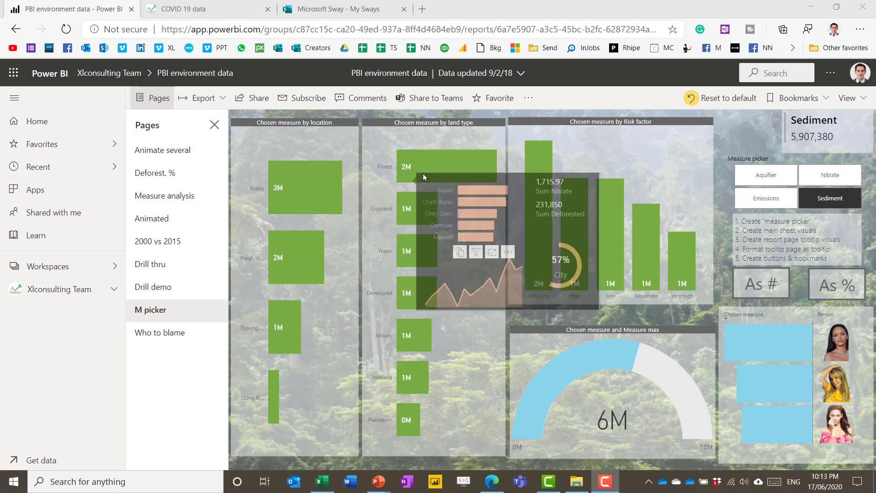
pyautogui.moveTo(424, 215)
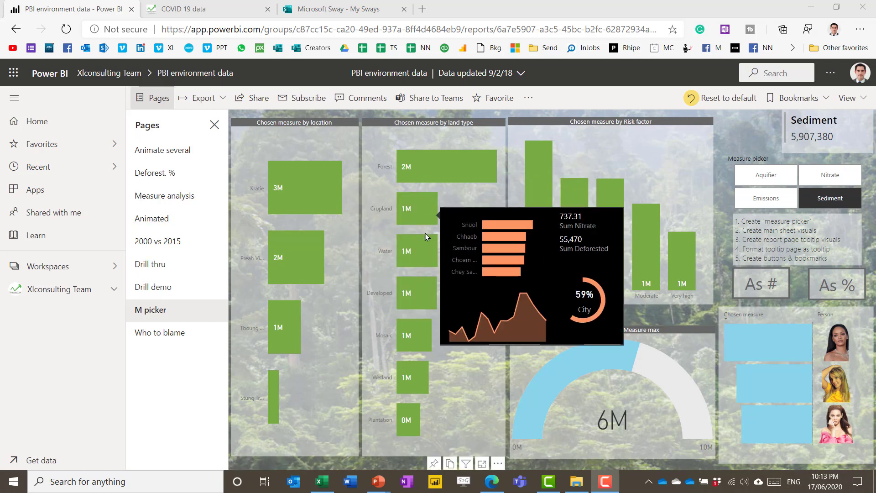
pyautogui.moveTo(424, 291)
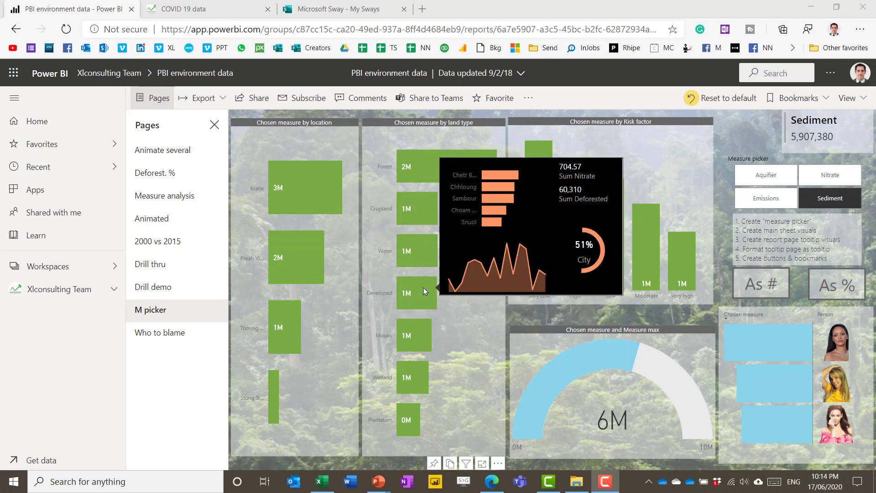
pyautogui.click(776, 204)
pyautogui.click(783, 173)
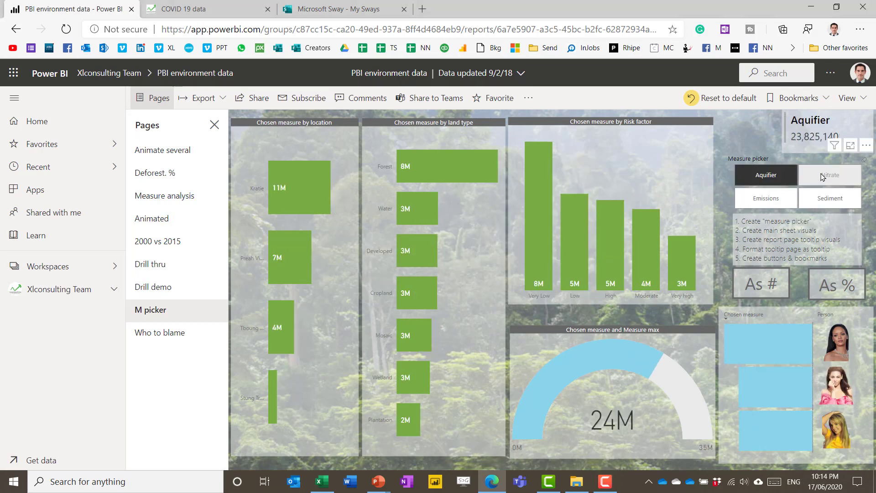
pyautogui.click(823, 176)
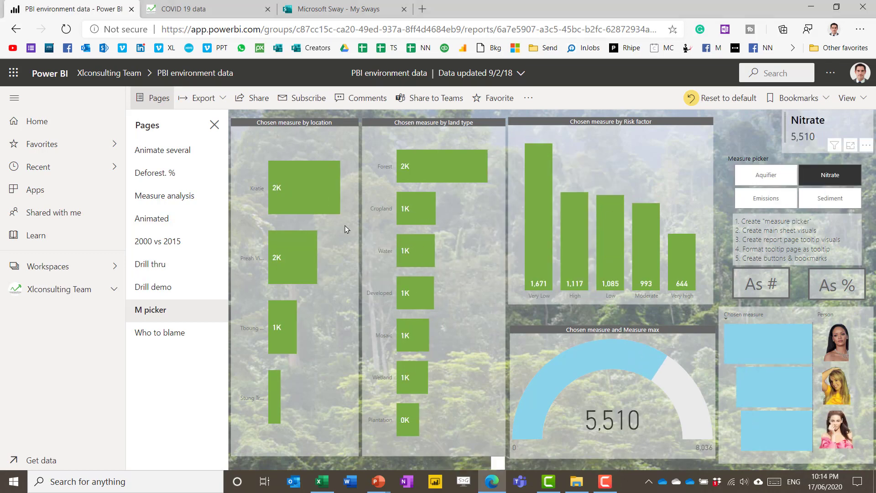
# - Cross-filter by Preah Vihear location, Water land type, then the Very Low risk factor
pyautogui.click(288, 267)
pyautogui.click(424, 254)
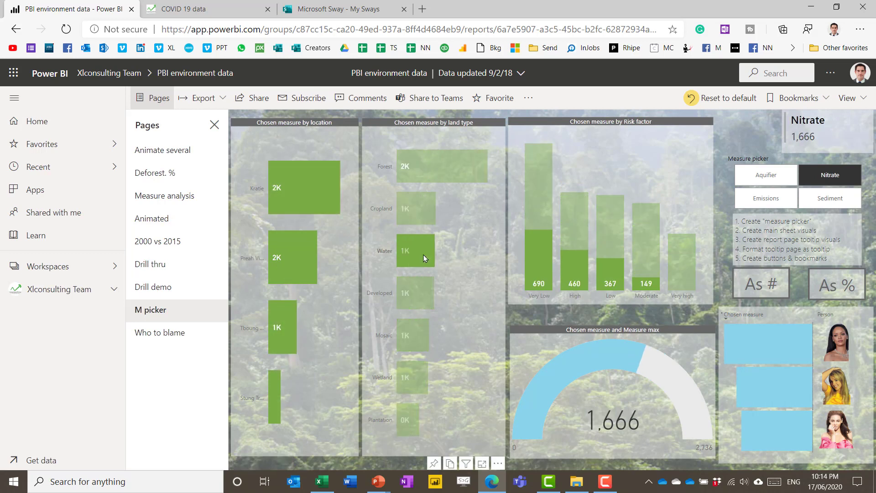
pyautogui.click(543, 245)
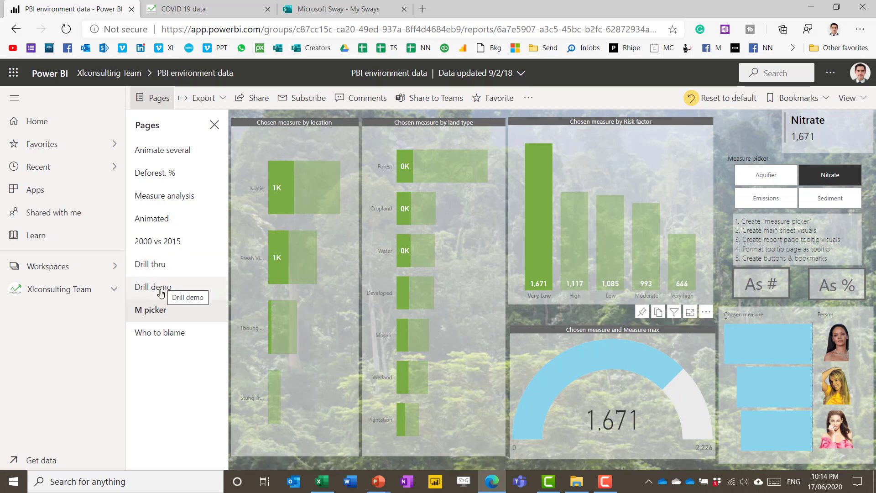
# - View the Who to blame and Deforest. % pages, check the Embed options, then open the COVID 19 data page
pyautogui.click(163, 333)
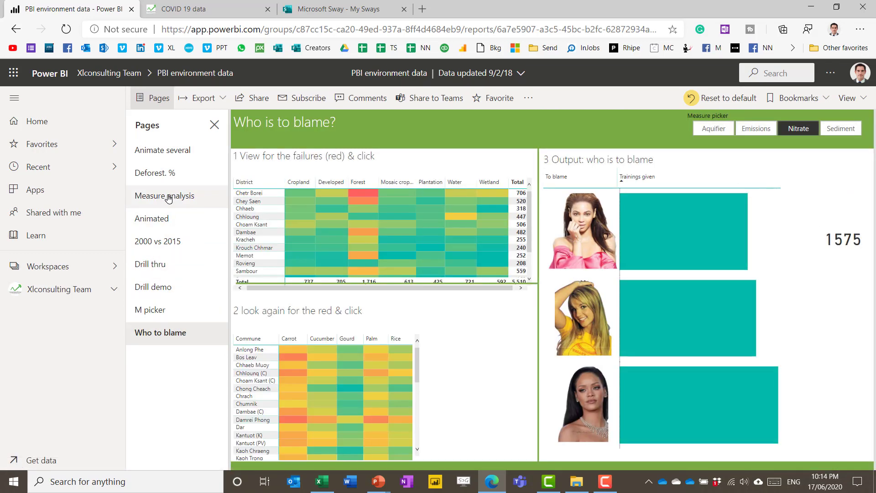
pyautogui.click(168, 175)
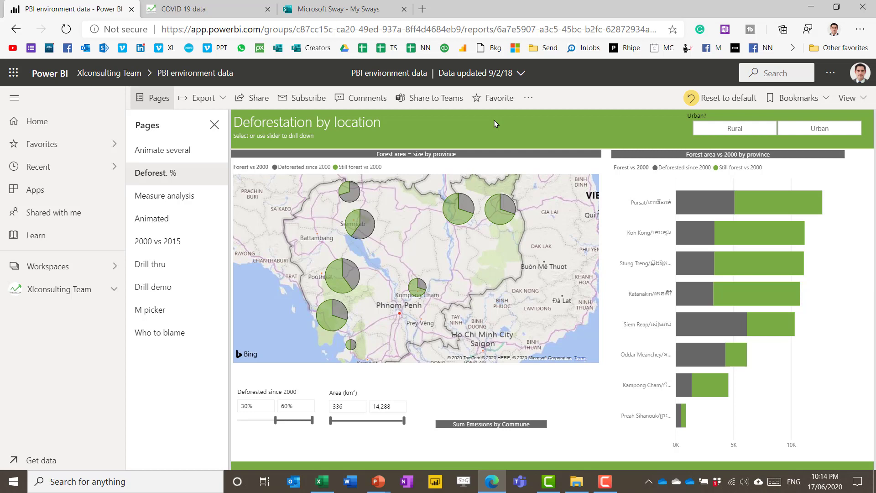
pyautogui.click(529, 97)
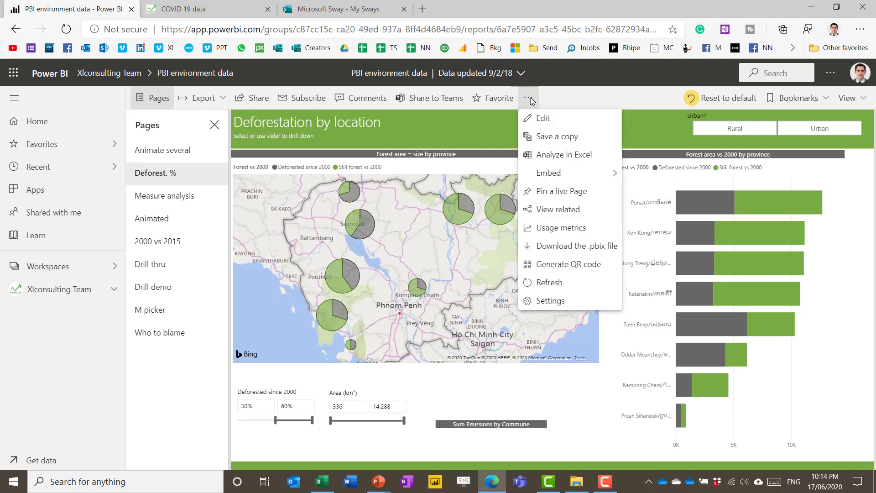
pyautogui.moveTo(581, 173)
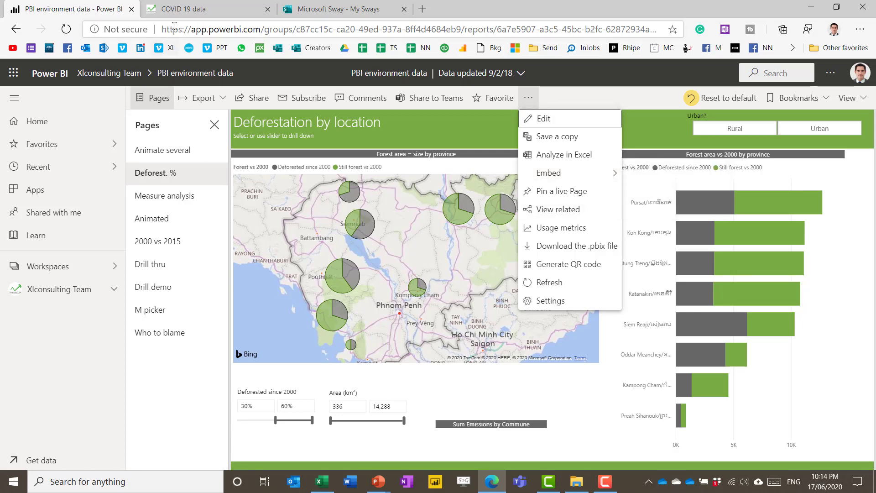
pyautogui.click(192, 14)
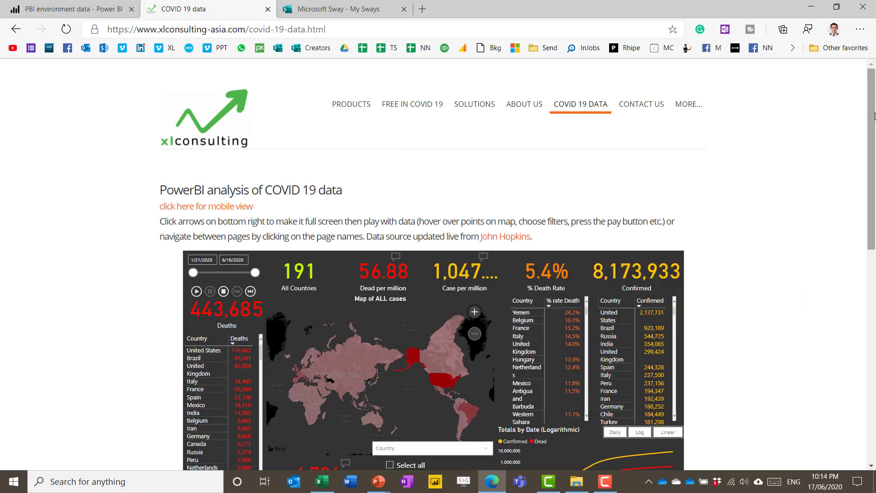
# - Show the embedded COVID report full screen, collapse the Asia groups and filter the Country slicer to Europe
pyautogui.moveTo(871, 117); pyautogui.dragTo(873, 185)
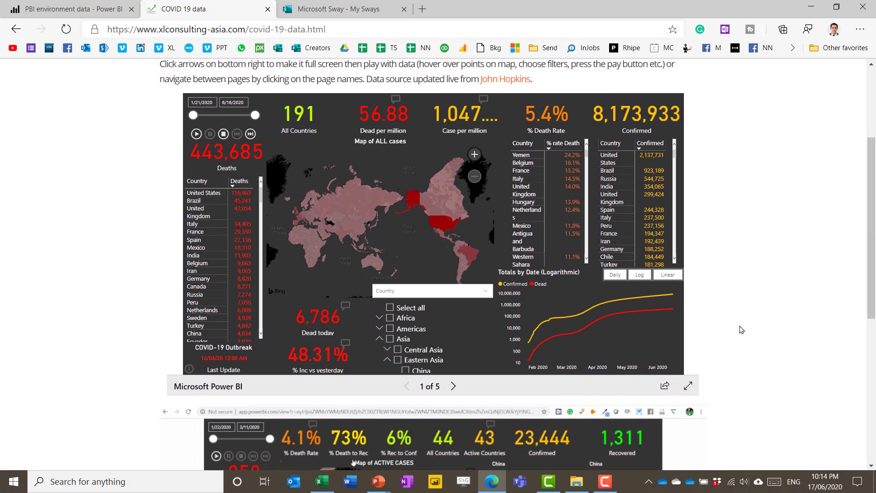
pyautogui.click(688, 385)
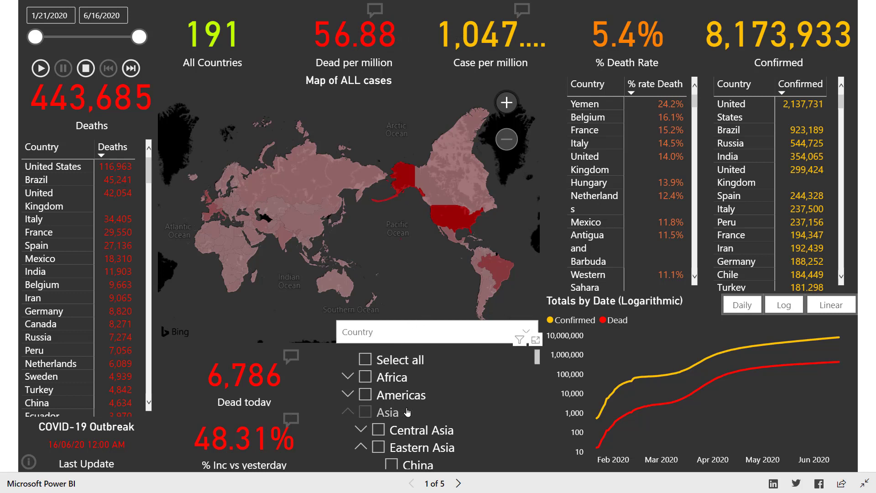
pyautogui.scroll(-5, 408, 411)
pyautogui.scroll(-1, 407, 411)
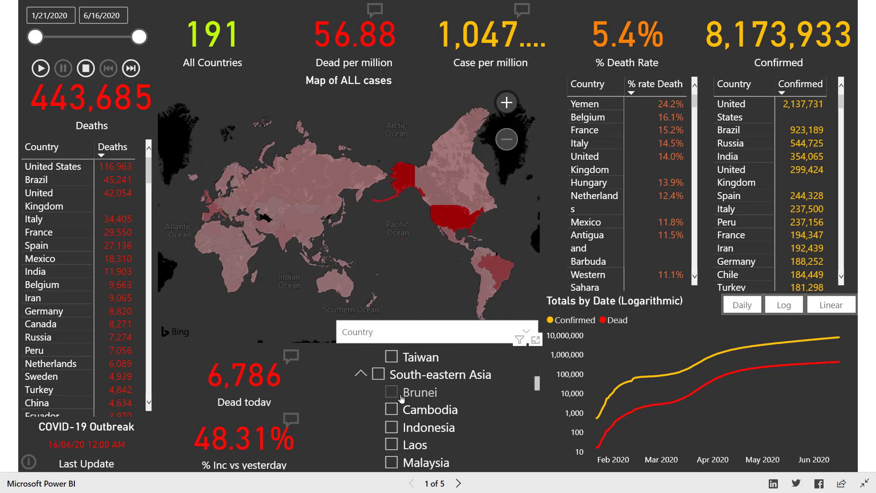
pyautogui.click(362, 375)
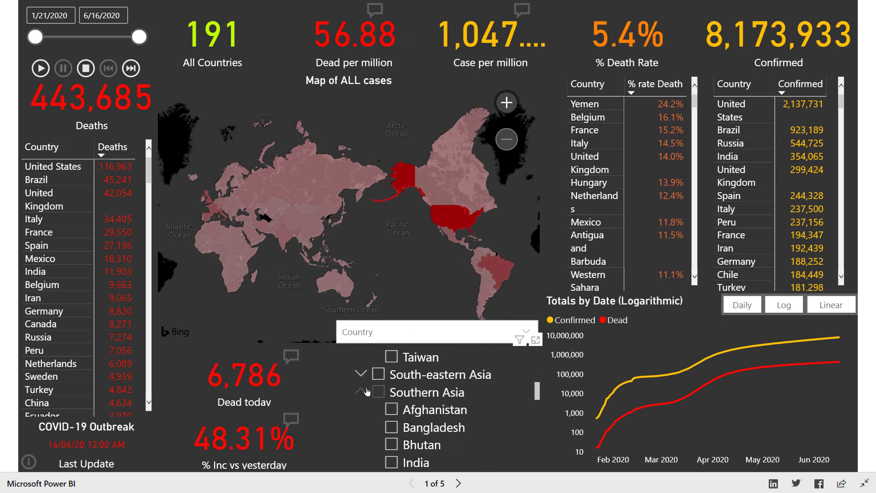
pyautogui.click(361, 392)
pyautogui.click(361, 408)
pyautogui.click(366, 445)
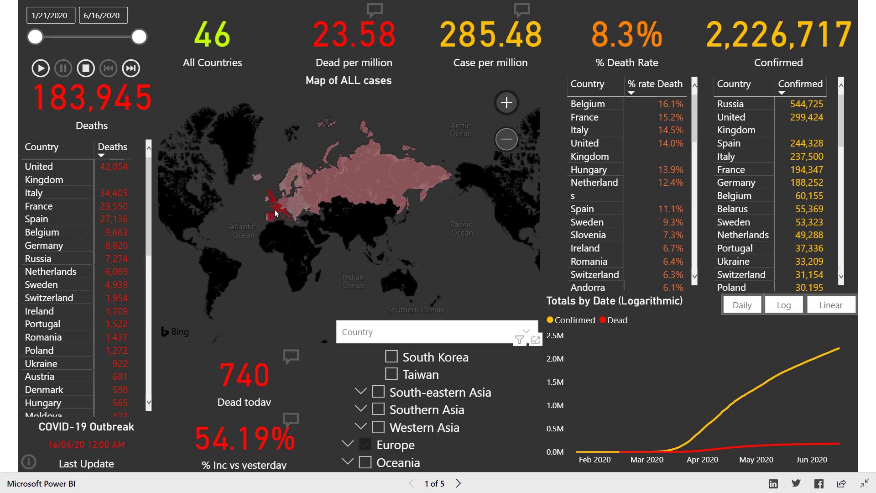
# - Narrow the country selection to Sweden and France only
pyautogui.moveTo(274, 211)
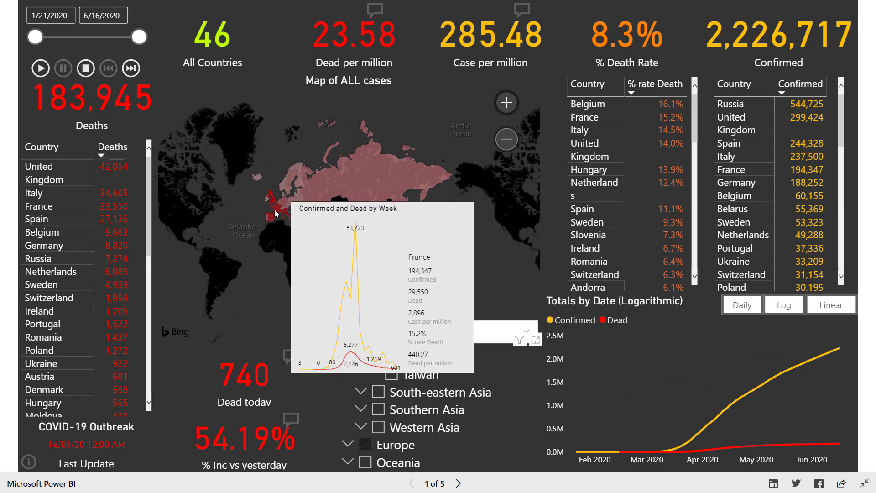
pyautogui.click(289, 191)
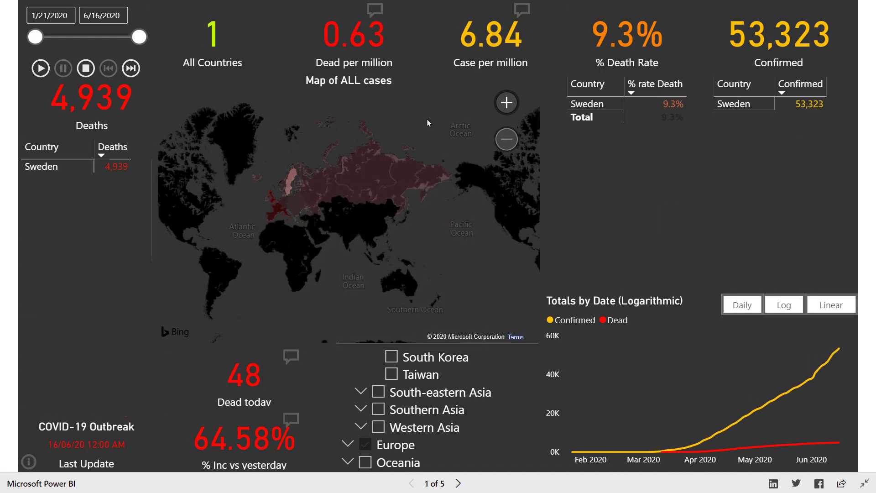
pyautogui.keyDown('ctrl'); pyautogui.click(278, 207); pyautogui.keyUp('ctrl')
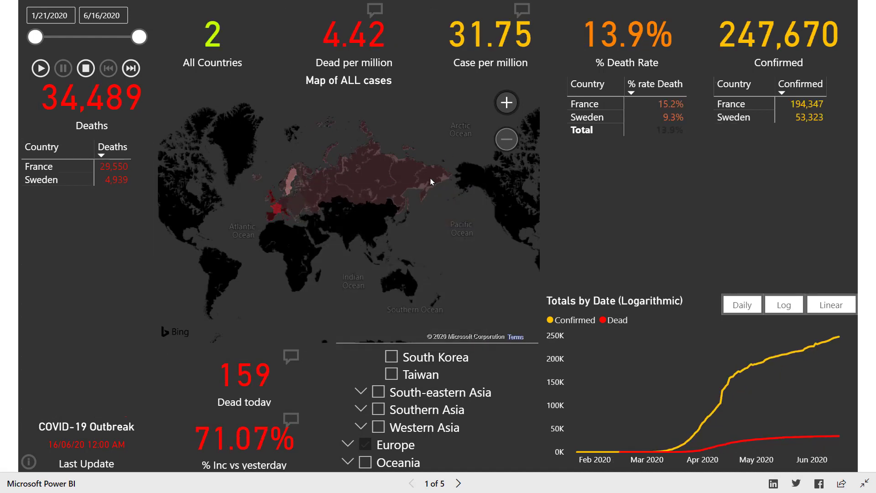
pyautogui.moveTo(431, 181)
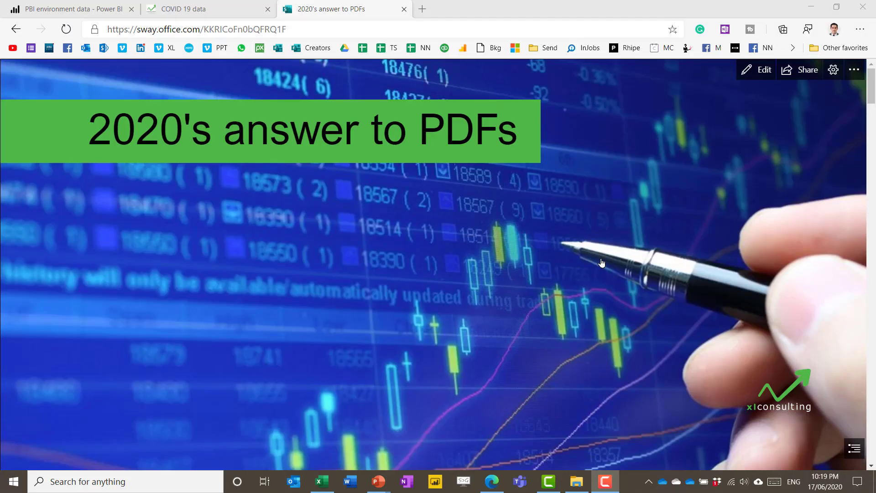
# - Slide the Sway's image comparison to reveal the other picture, then filter the embedded report to the Americas
pyautogui.scroll(-10, 267, 269)
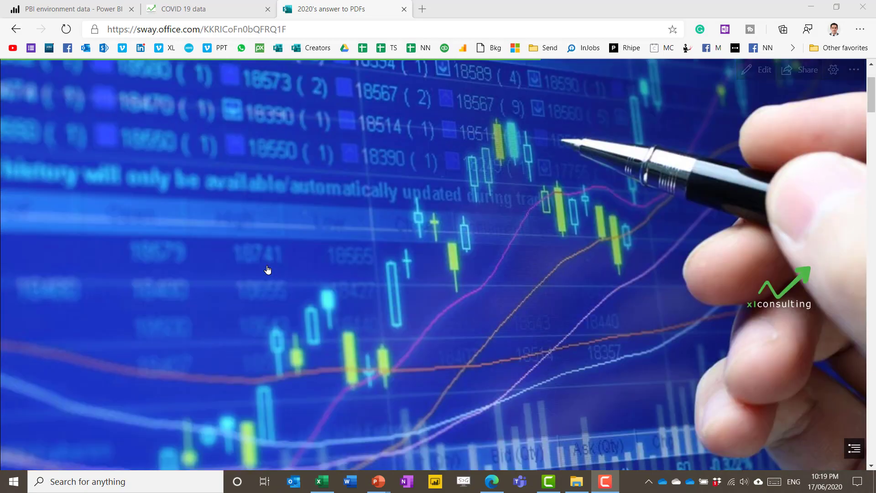
pyautogui.scroll(-10, 268, 270)
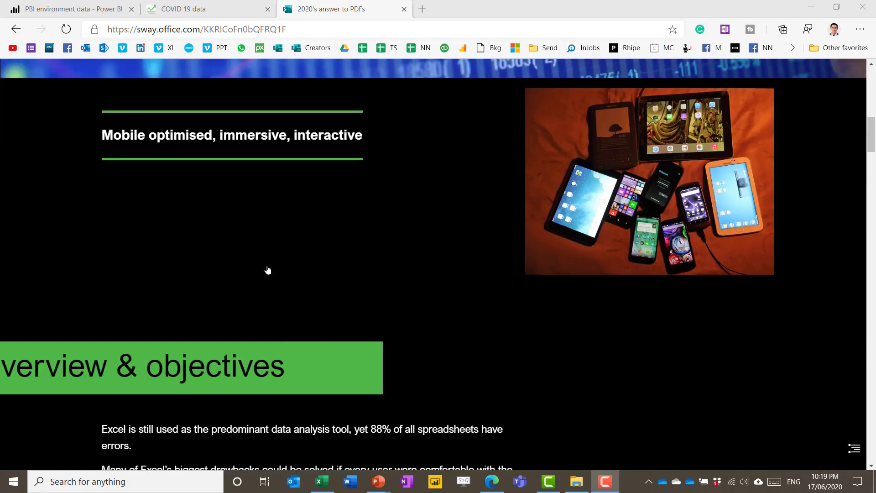
pyautogui.scroll(-10, 268, 269)
pyautogui.scroll(-5, 268, 270)
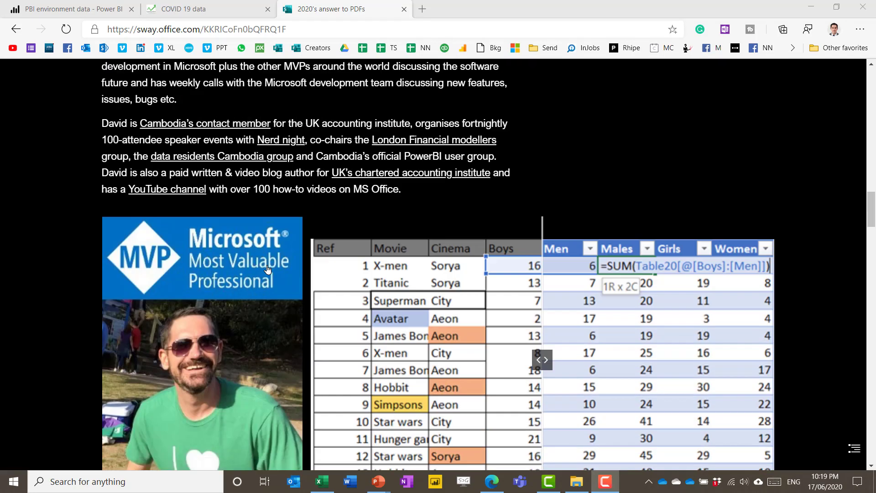
pyautogui.moveTo(551, 247); pyautogui.dragTo(683, 256)
pyautogui.scroll(-6, 805, 299)
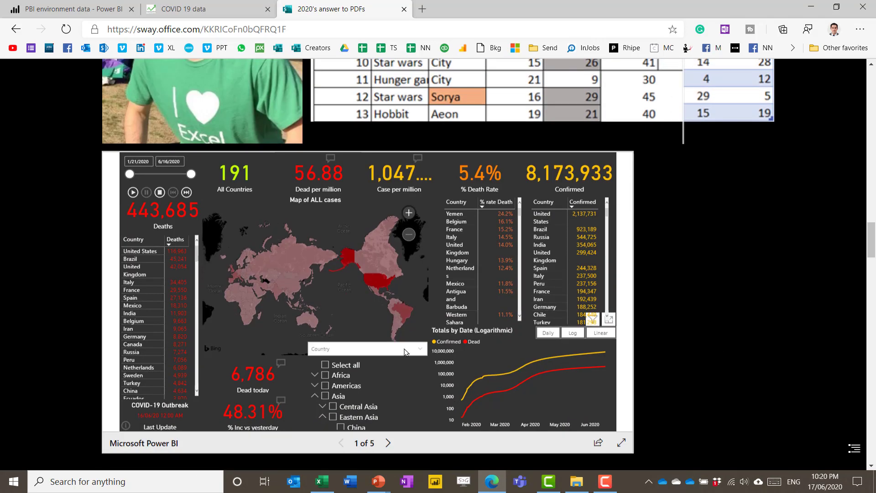
pyautogui.click(325, 387)
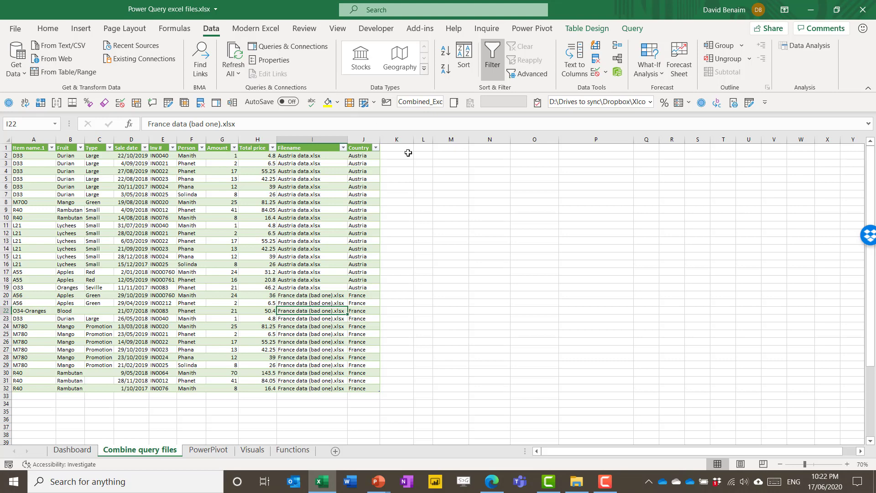
# - Open the Demo xls folder and look at the Austria, France (bad one) and Light bulb.png files
pyautogui.moveTo(579, 482)
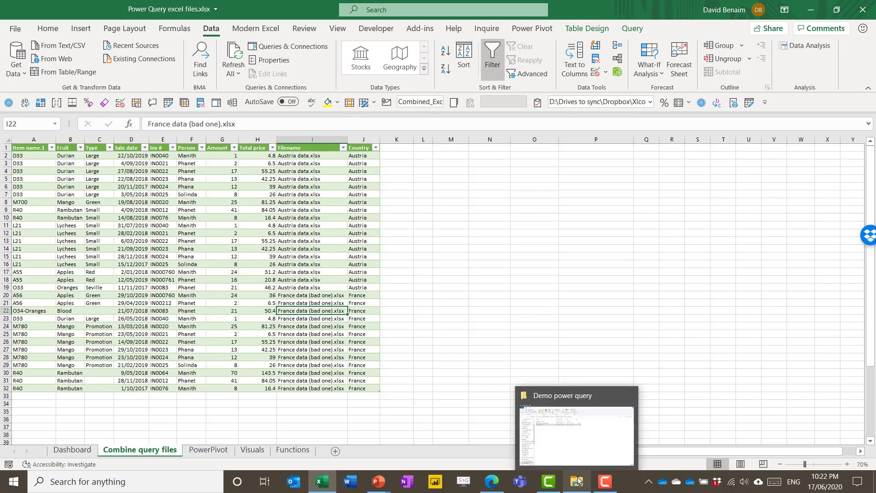
pyautogui.click(581, 440)
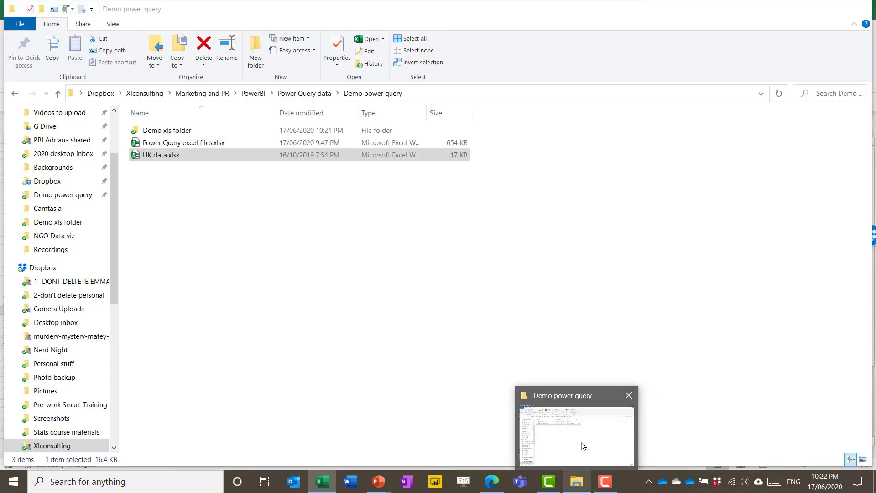
pyautogui.doubleClick(222, 131)
pyautogui.click(197, 130)
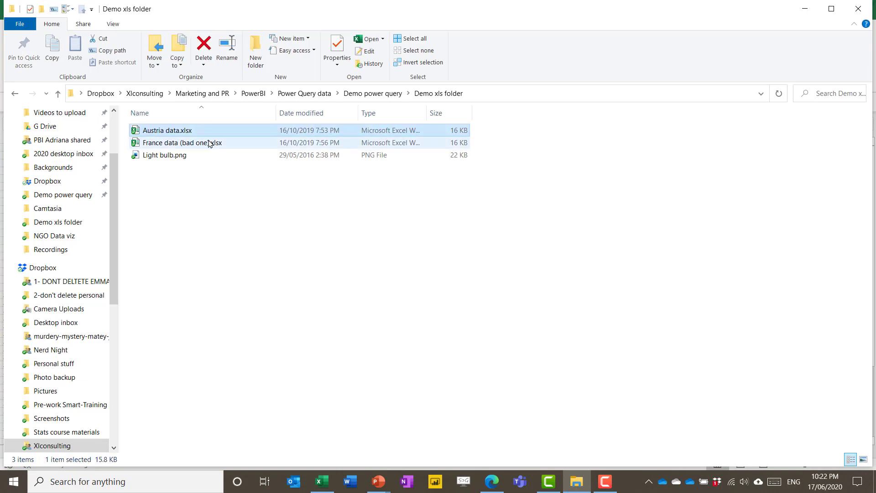
pyautogui.click(219, 144)
pyautogui.click(227, 157)
# - Compare the Austria and France values in Excel's column J with the France data (bad one) workbook
pyautogui.hotkey('alt', 'Tab')
pyautogui.moveTo(351, 241); pyautogui.dragTo(361, 368)
pyautogui.hotkey('alt', 'Tab')
pyautogui.click(192, 144)
pyautogui.hotkey('alt', 'Tab')
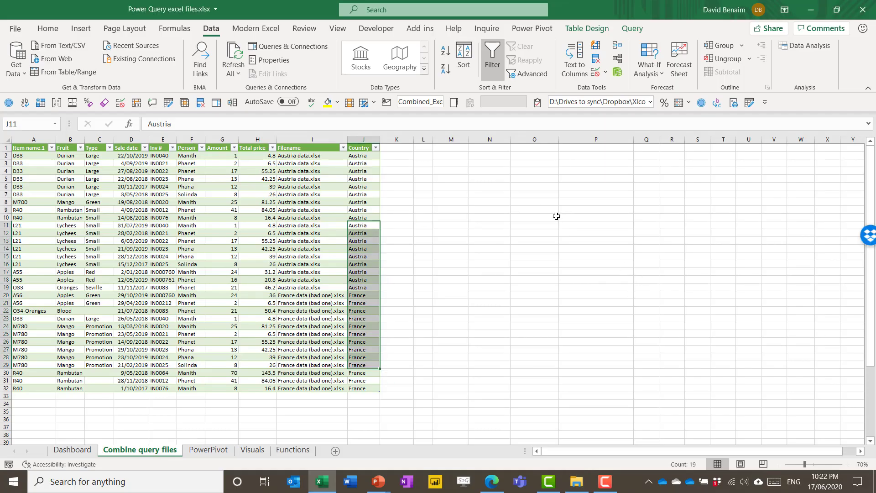
pyautogui.scroll(6, 79, 232)
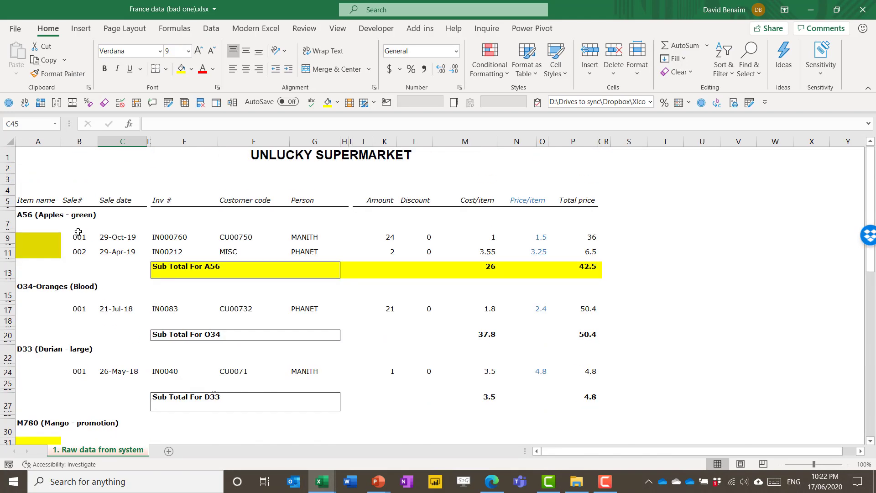
pyautogui.click(33, 219)
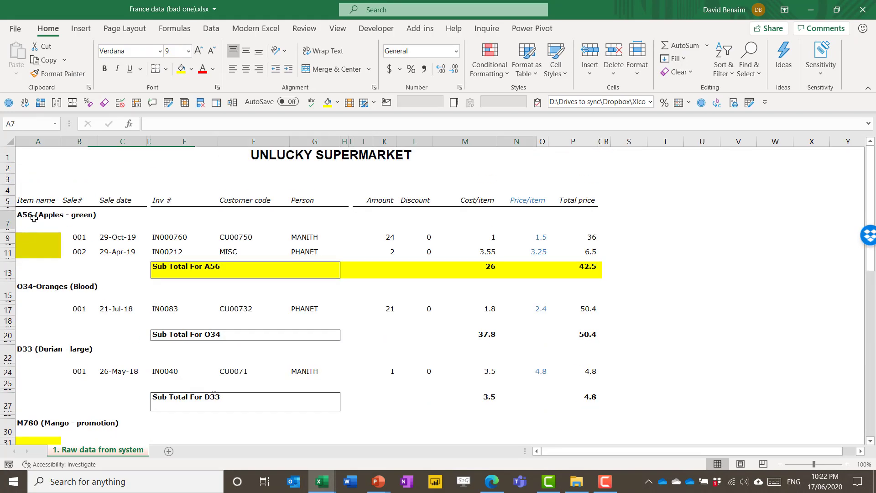
pyautogui.click(228, 278)
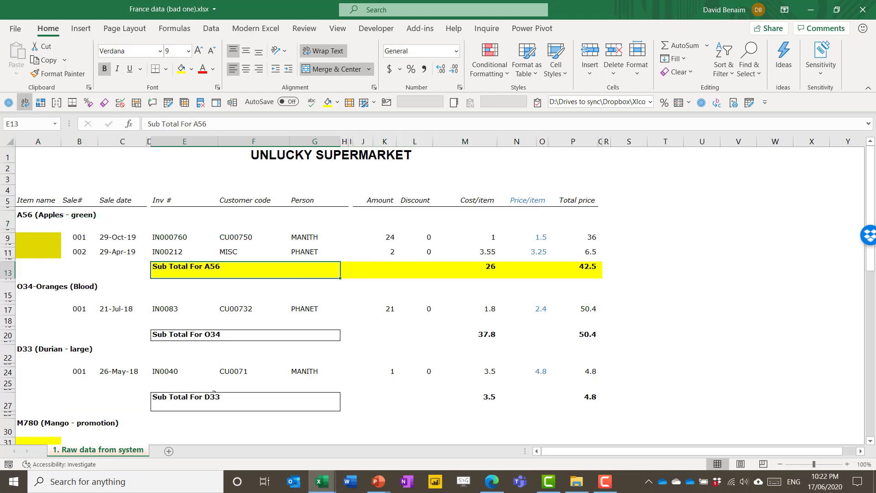
pyautogui.click(28, 237)
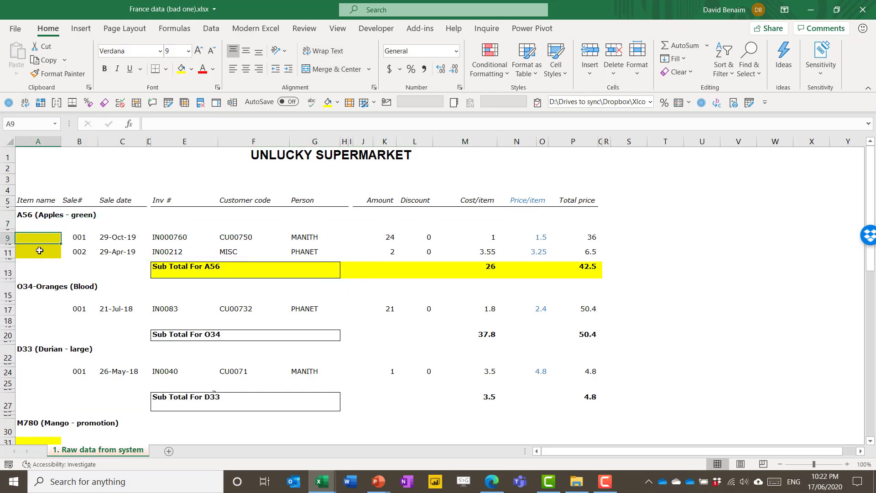
pyautogui.click(39, 251)
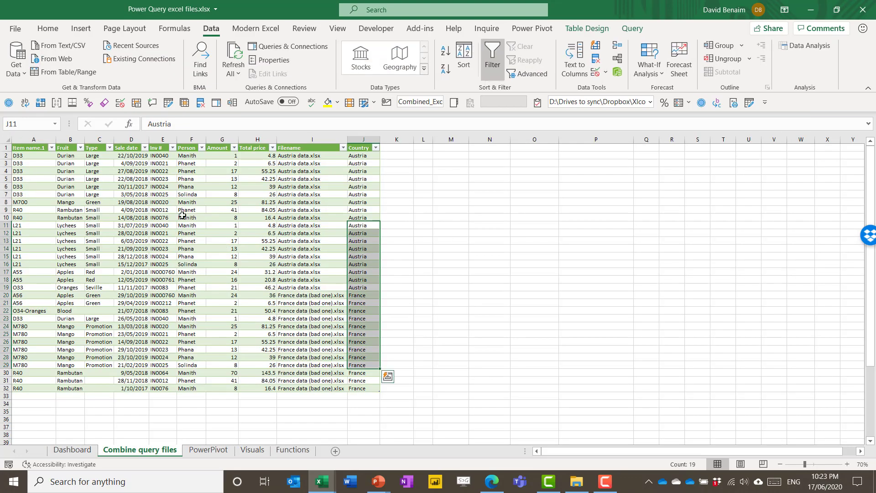
# - Highlight the combined table's Austria and France data rows for review
pyautogui.click(192, 218)
pyautogui.moveTo(38, 149); pyautogui.dragTo(364, 387)
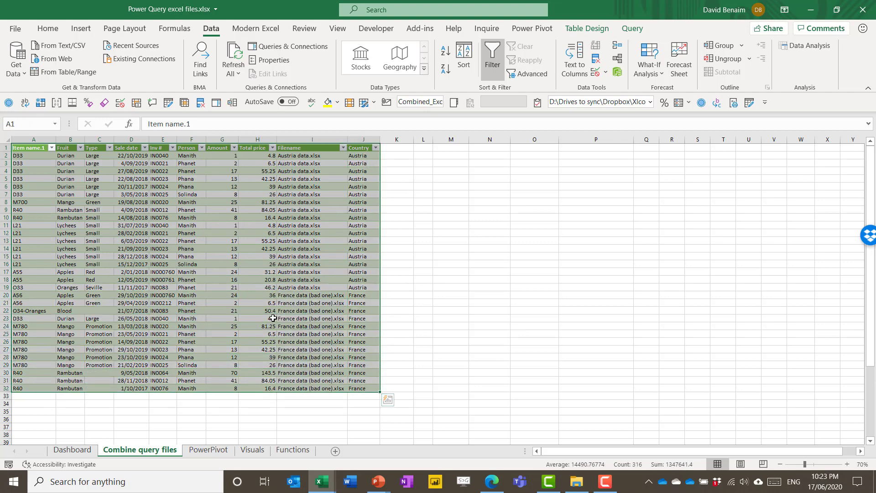
pyautogui.click(270, 260)
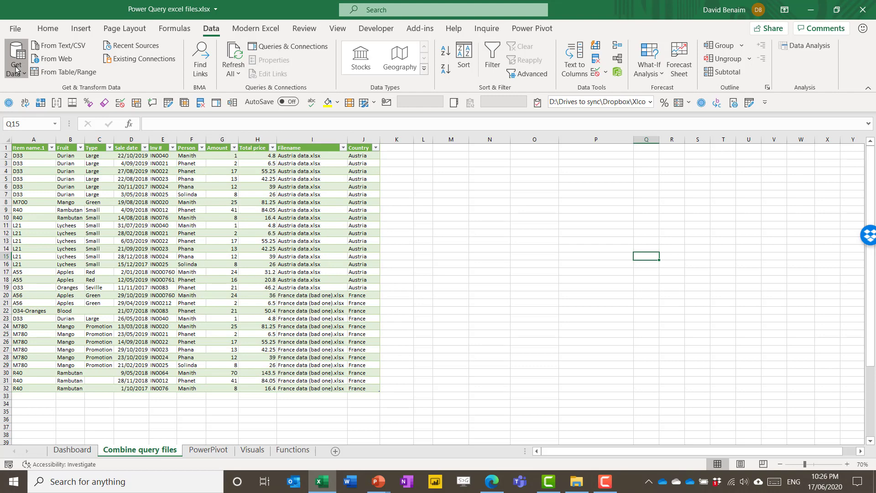
# - Launch the Power Query Editor from the Get Data menu
pyautogui.click(18, 59)
pyautogui.moveTo(42, 106)
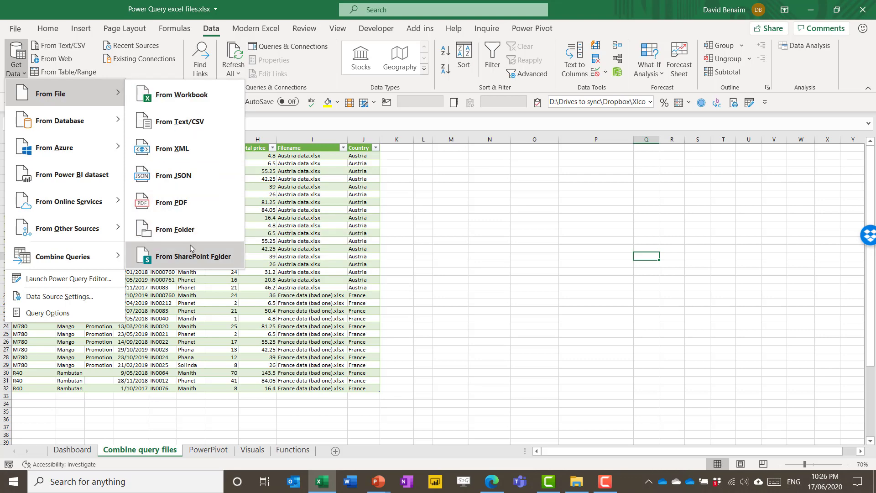
pyautogui.moveTo(78, 248)
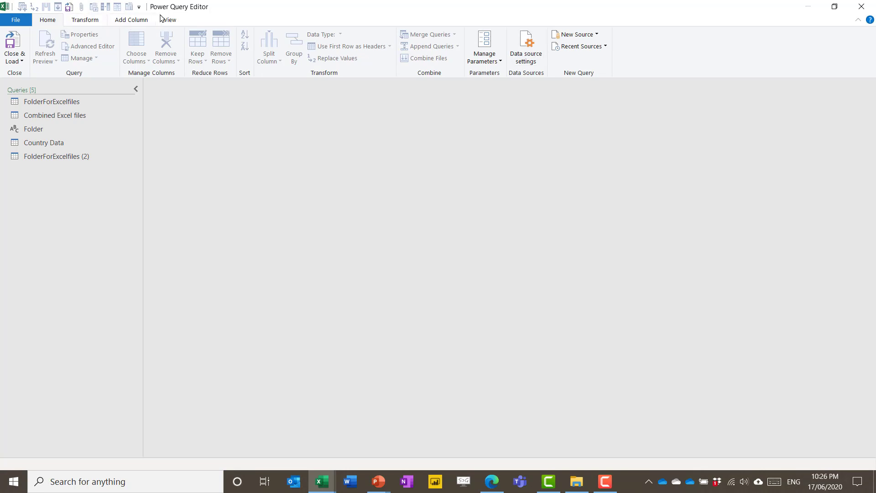
# - Open the FolderForExcelfiles query, inspect the Unlucky raw data 3 sheet, then return to its Source file list
pyautogui.click(91, 22)
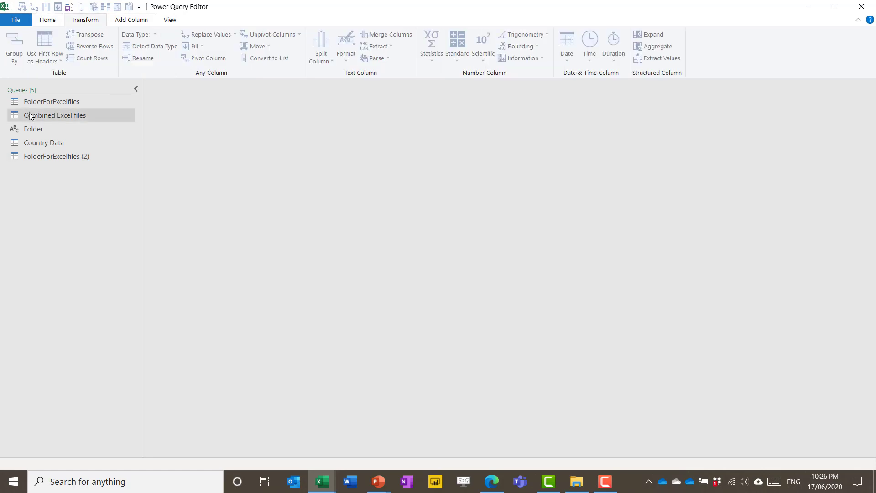
pyautogui.click(46, 103)
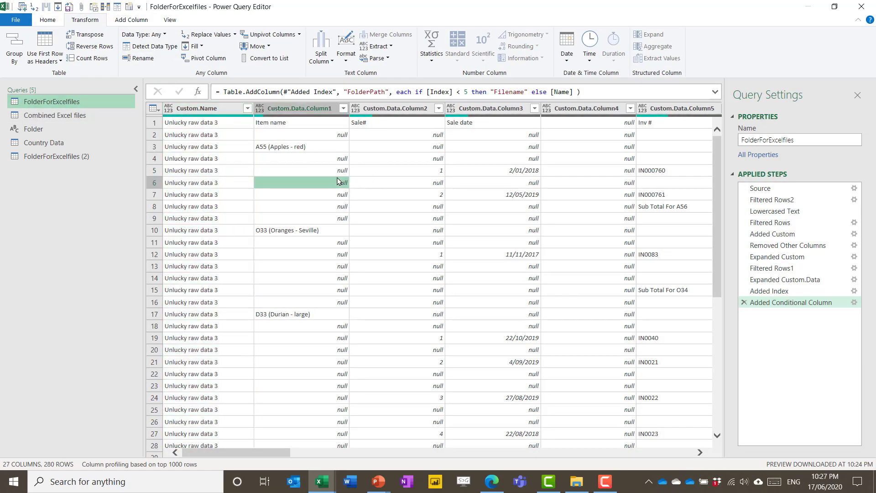
pyautogui.click(203, 161)
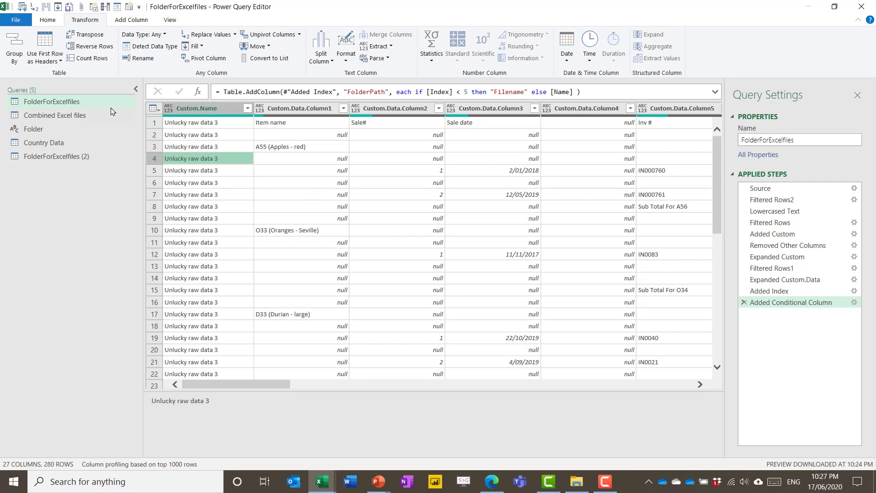
pyautogui.click(776, 188)
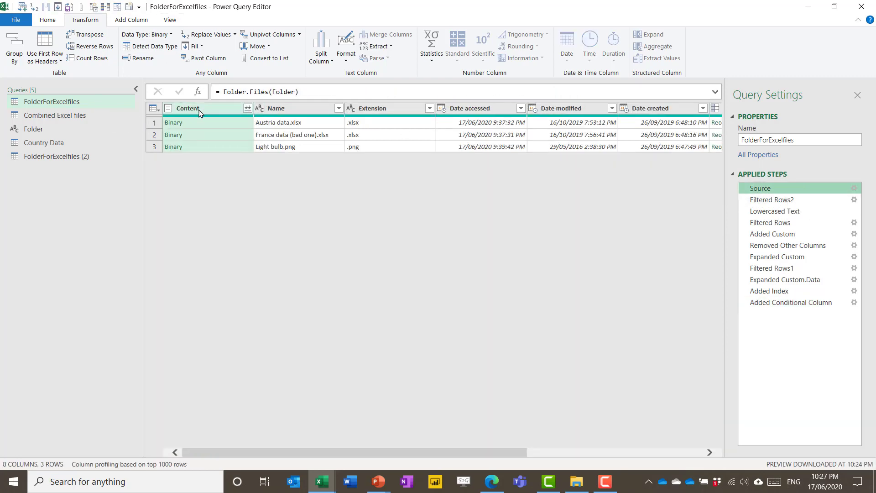
pyautogui.click(287, 110)
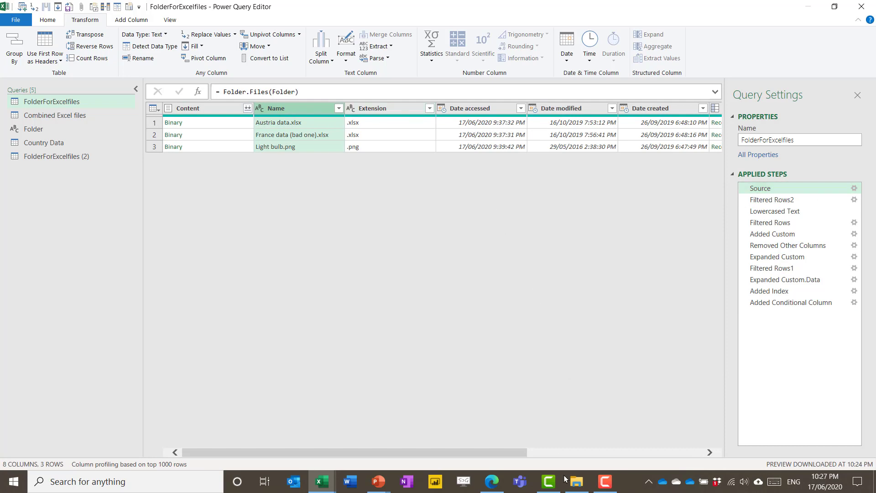
# - After checking the source folder, filter the Extension column to exclude .png, keeping only .xlsx files
pyautogui.click(576, 481)
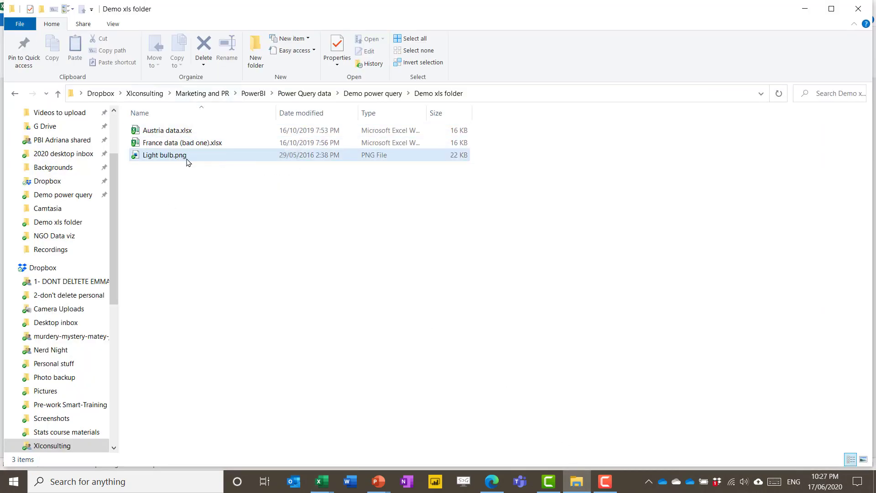
pyautogui.hotkey('alt', 'Tab')
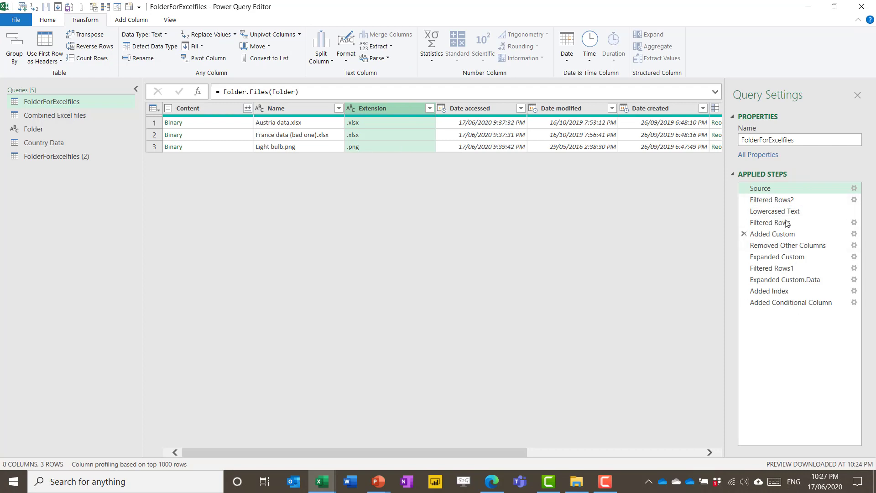
pyautogui.click(430, 108)
pyautogui.click(269, 240)
pyautogui.click(371, 292)
# - Review the Lowercased Text, Expanded Custom and Added Index steps, ending on the 280-row Added Index preview
pyautogui.click(776, 222)
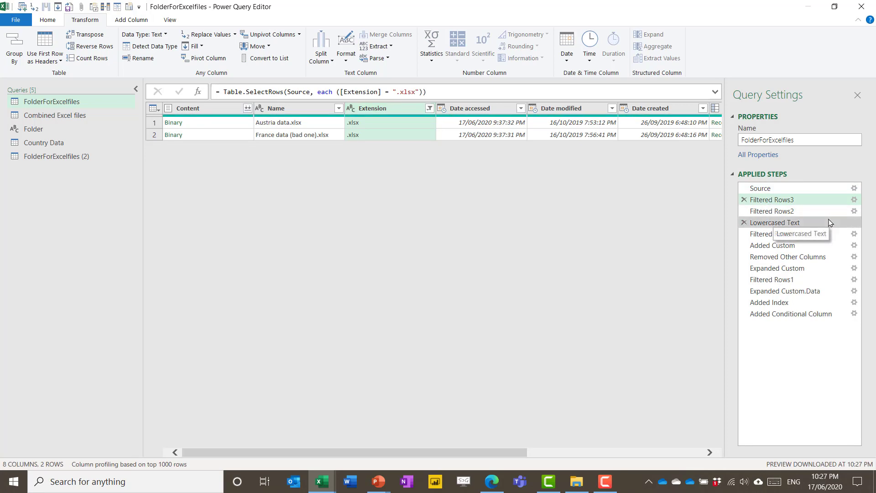
pyautogui.click(796, 268)
pyautogui.click(797, 303)
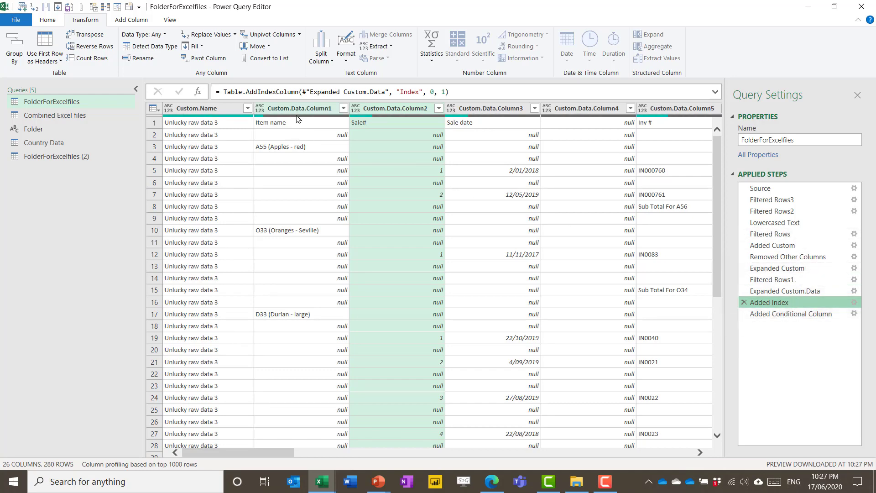
pyautogui.scroll(-20, 281, 172)
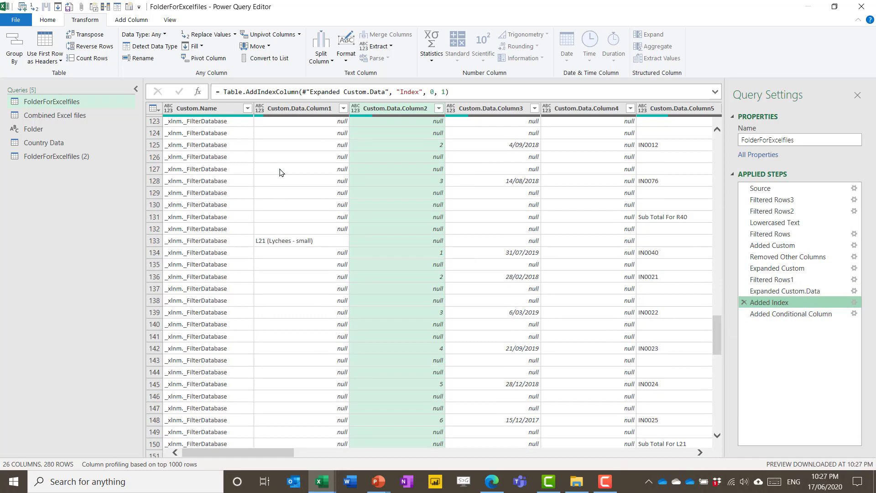
pyautogui.scroll(-15, 281, 172)
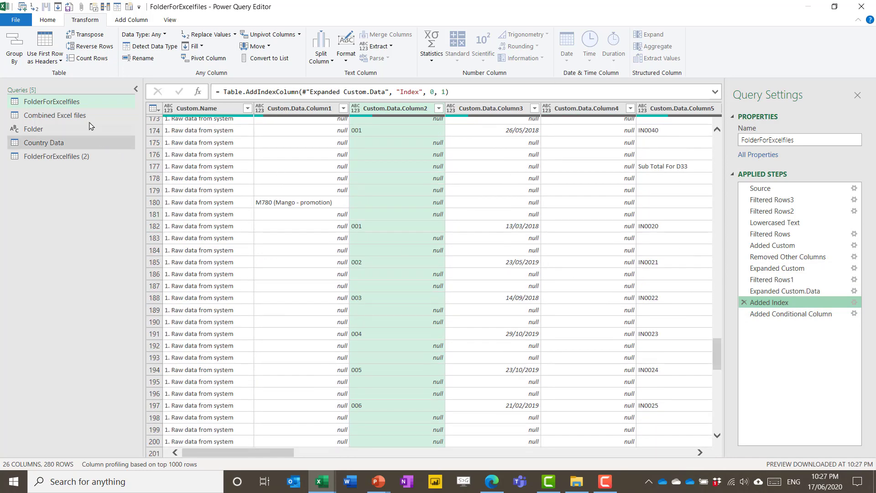
# - Create a new query referencing FolderForExcelfiles and promote its first row to column headers
pyautogui.rightClick(94, 101)
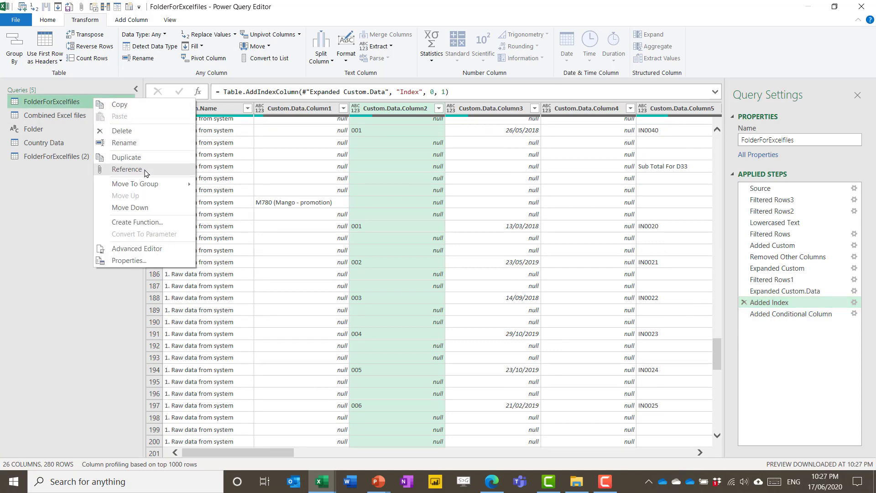
pyautogui.click(127, 170)
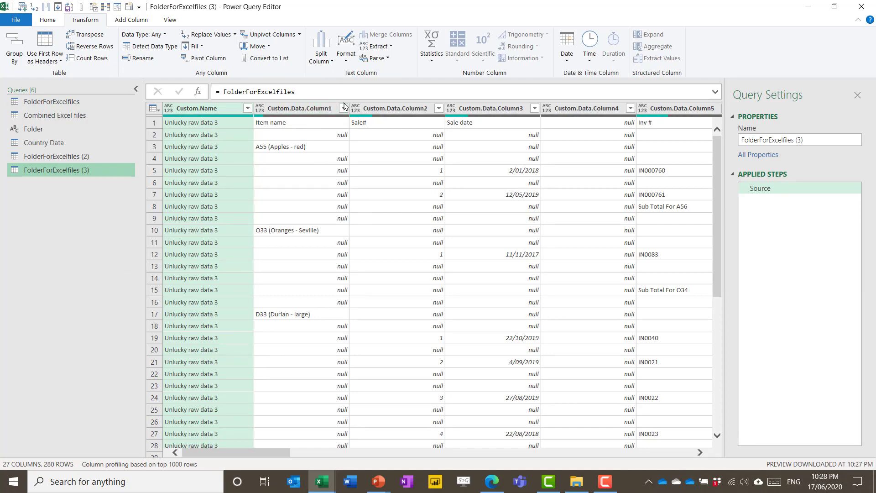
pyautogui.click(49, 40)
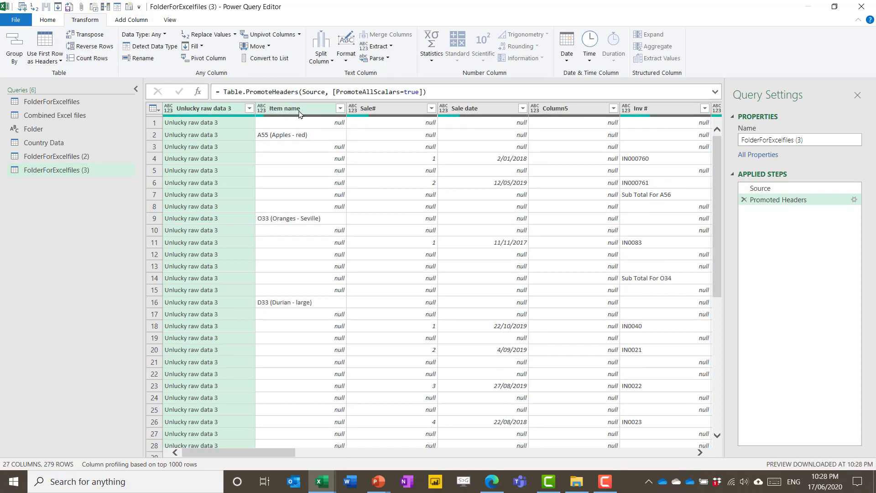
# - Fill the Item name column down so each item name fills the empty cells beneath it
pyautogui.click(304, 137)
pyautogui.click(332, 182)
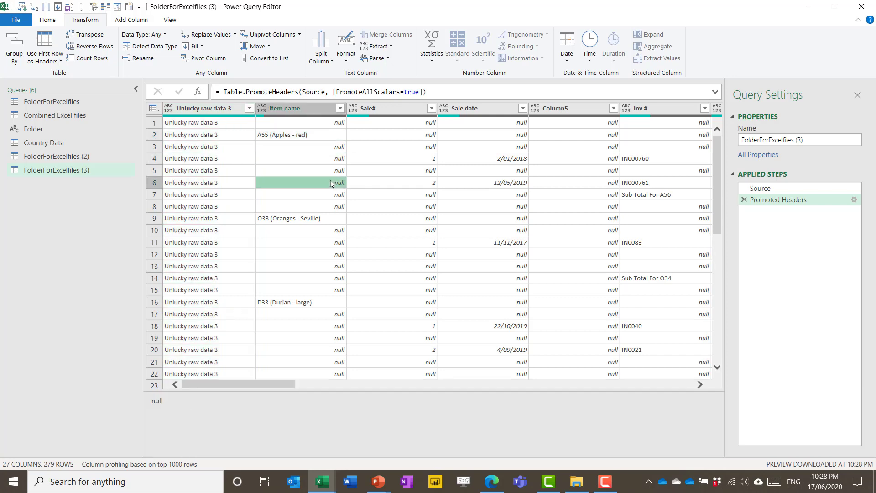
pyautogui.click(299, 110)
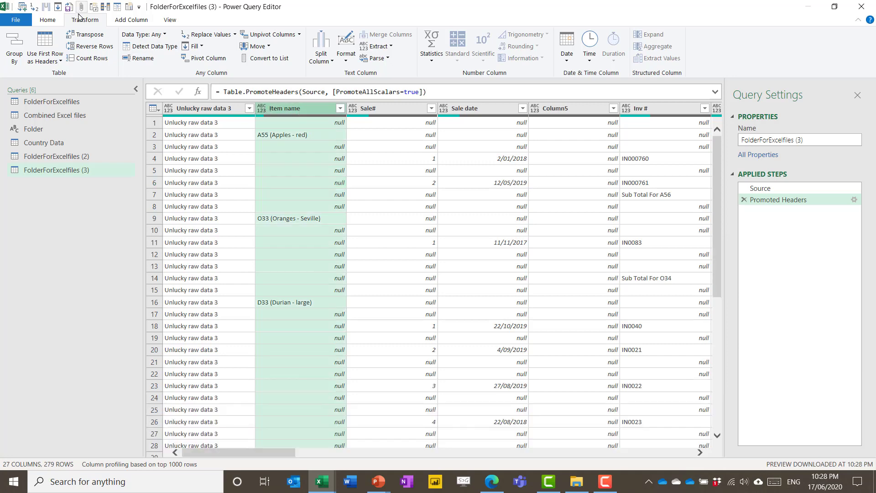
pyautogui.click(195, 46)
pyautogui.click(201, 59)
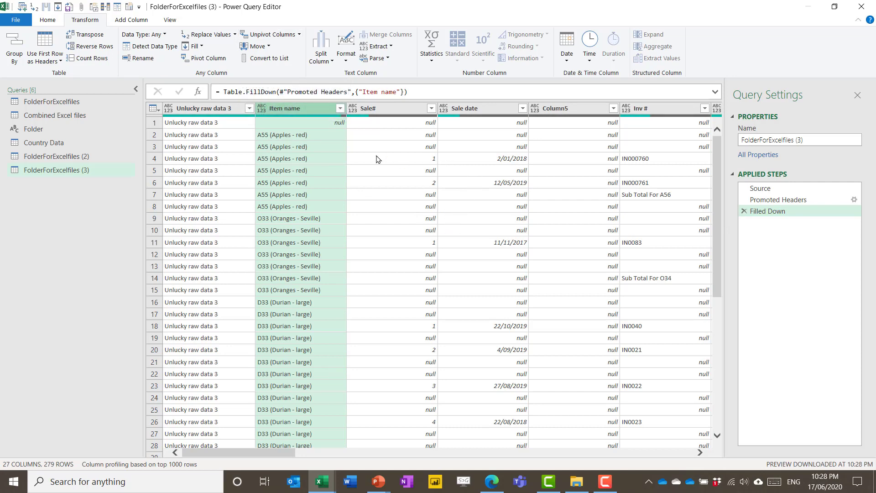
pyautogui.click(48, 21)
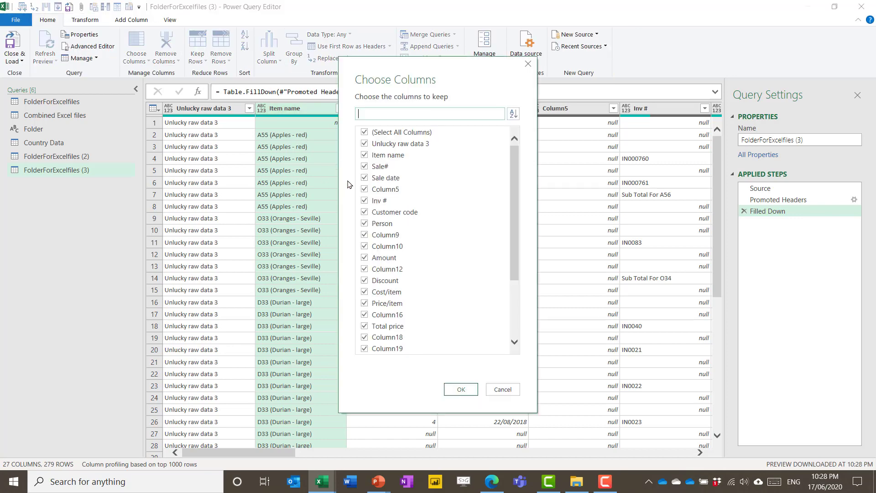
# - Keep just Item name, Sale#, Person and Amount, then remove empty Person rows, leaving 67 rows
pyautogui.click(400, 132)
pyautogui.click(379, 166)
pyautogui.click(395, 156)
pyautogui.click(390, 223)
pyautogui.click(387, 259)
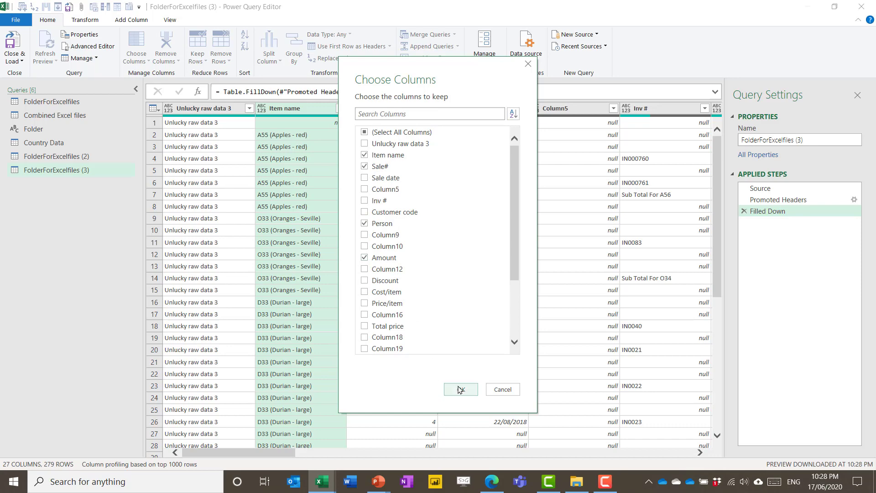
pyautogui.click(459, 390)
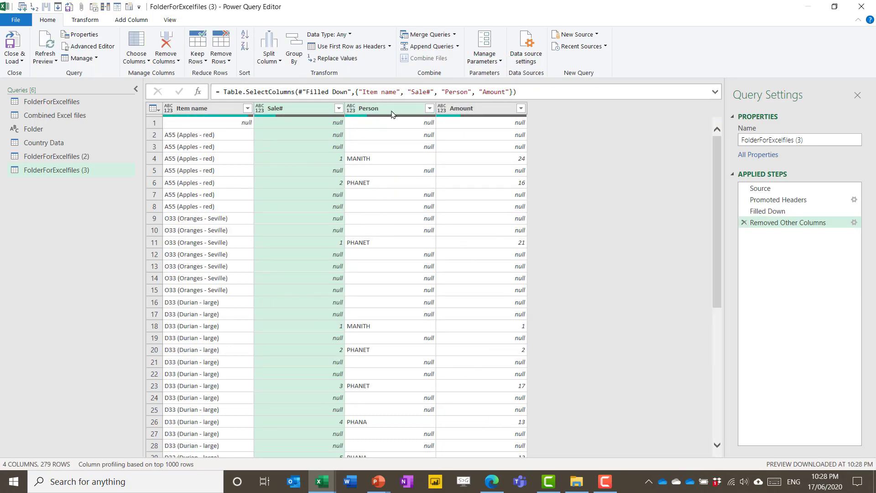
pyautogui.click(430, 111)
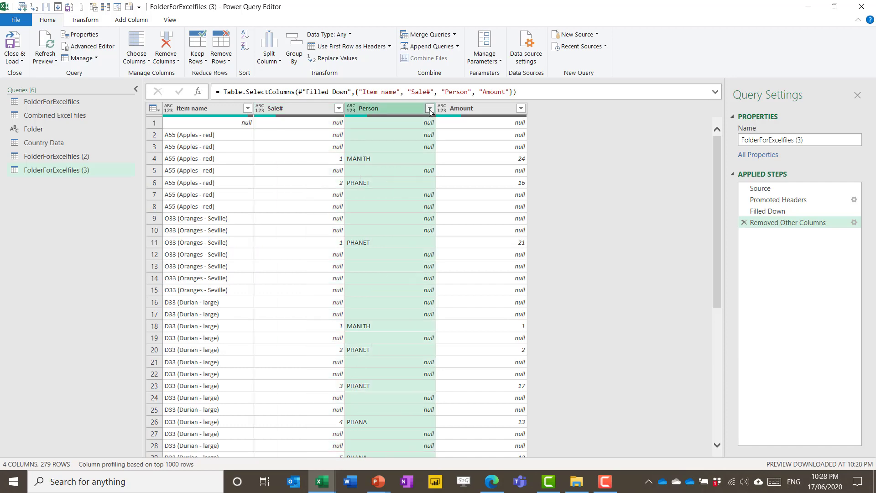
pyautogui.click(299, 178)
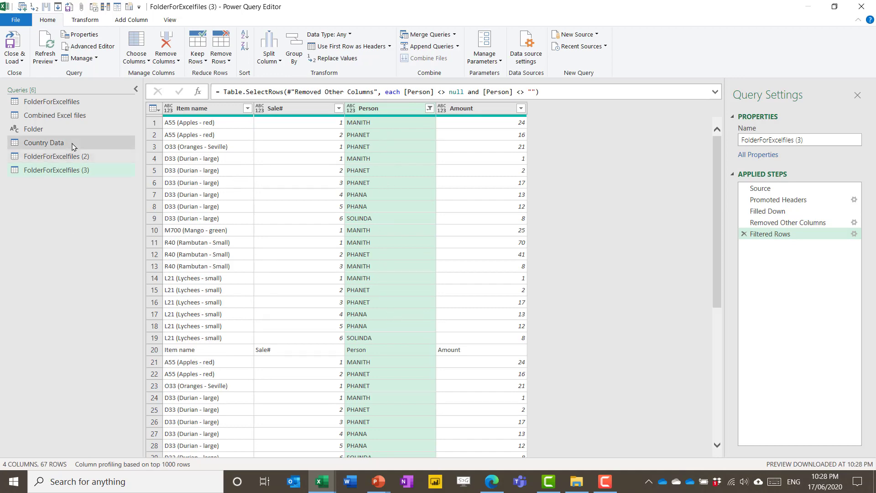
# - Load the query results into the workbook, then move UK data.xlsx into the Demo xls folder
pyautogui.click(12, 46)
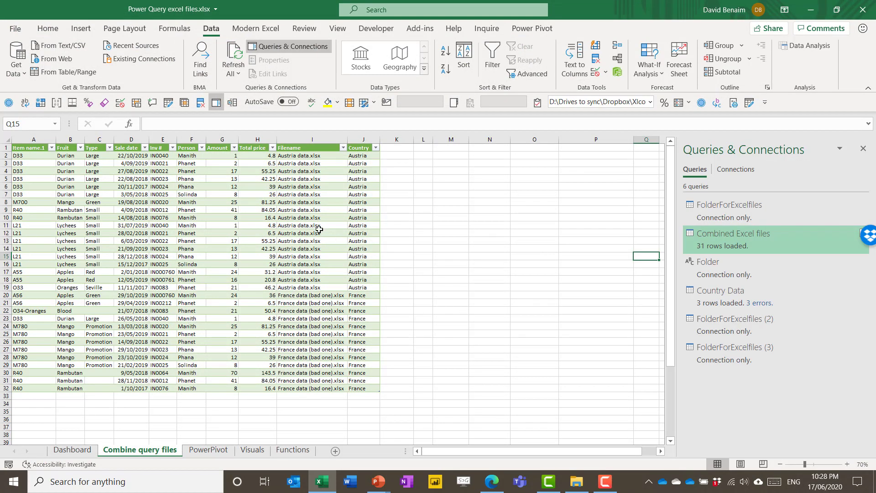
pyautogui.click(318, 228)
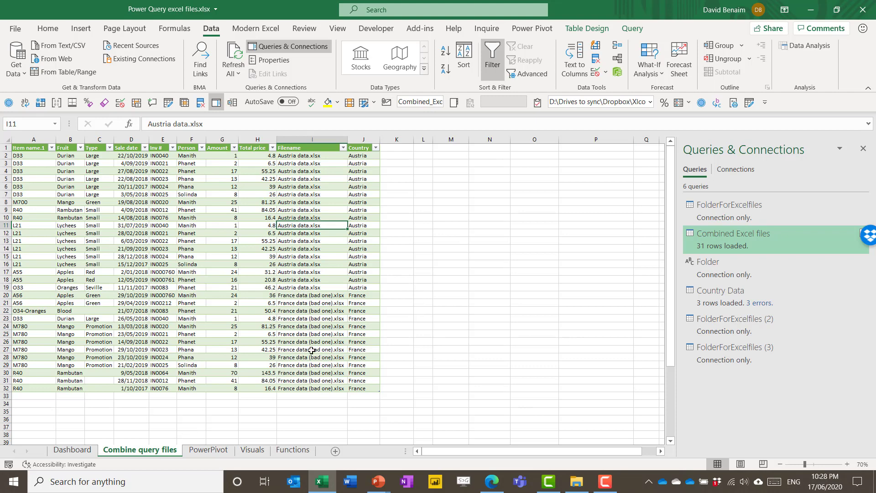
pyautogui.hotkey('alt', 'Tab')
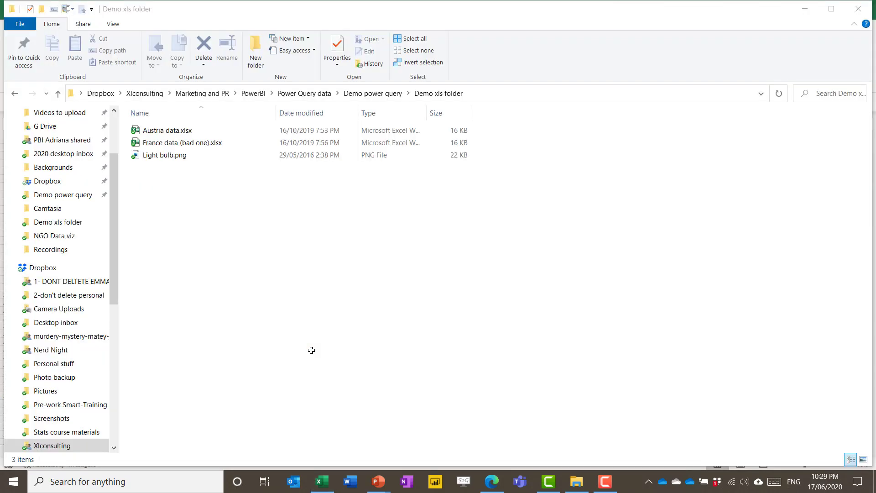
pyautogui.click(365, 93)
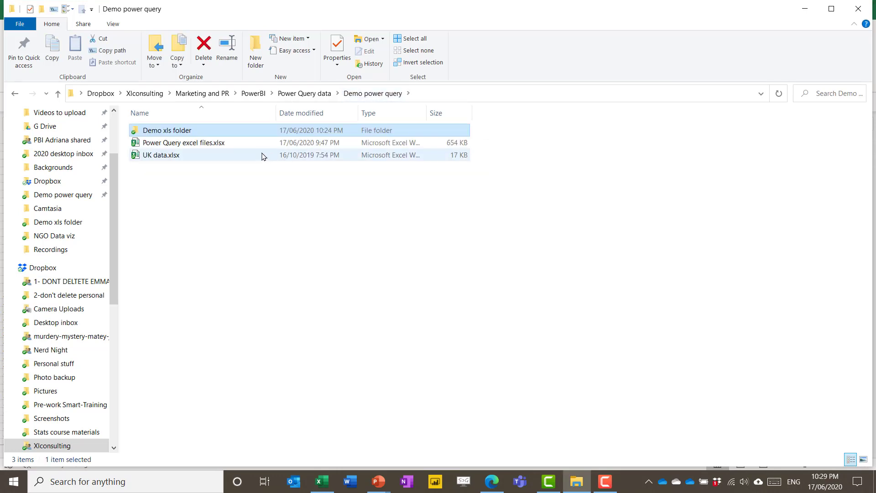
pyautogui.click(219, 156)
pyautogui.moveTo(218, 158); pyautogui.dragTo(232, 133)
# - Go to the Dashboard sheet and close the Queries & Connections pane
pyautogui.hotkey('alt', 'Tab')
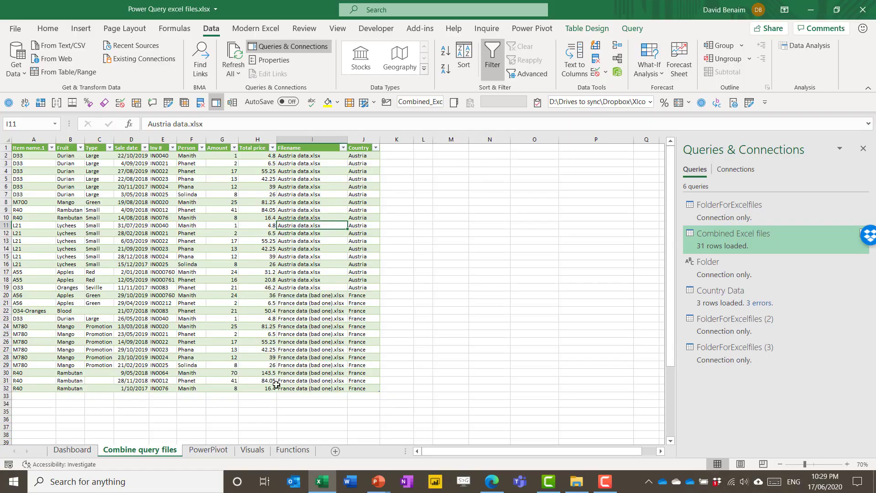
pyautogui.click(77, 451)
pyautogui.click(554, 343)
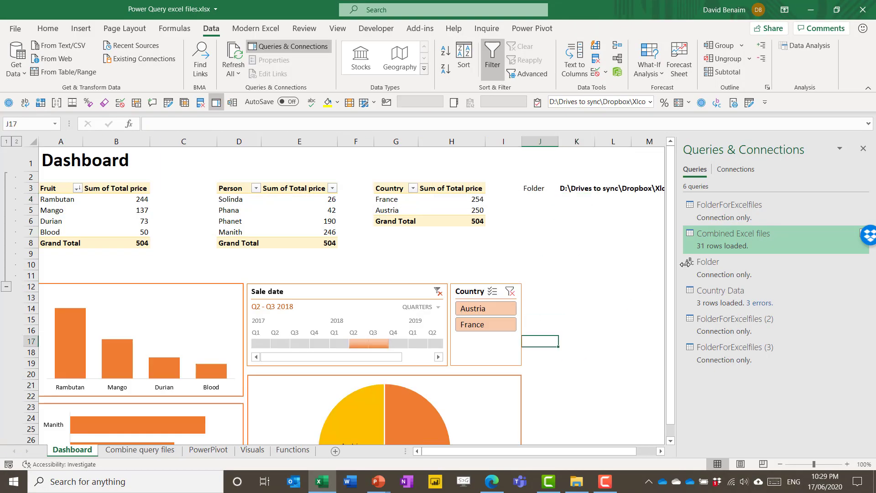
pyautogui.click(863, 148)
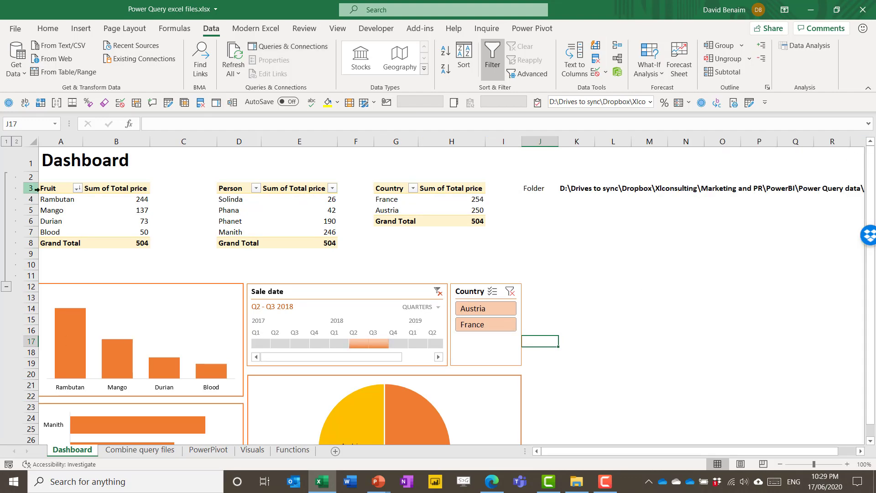
pyautogui.scroll(-5, 204, 379)
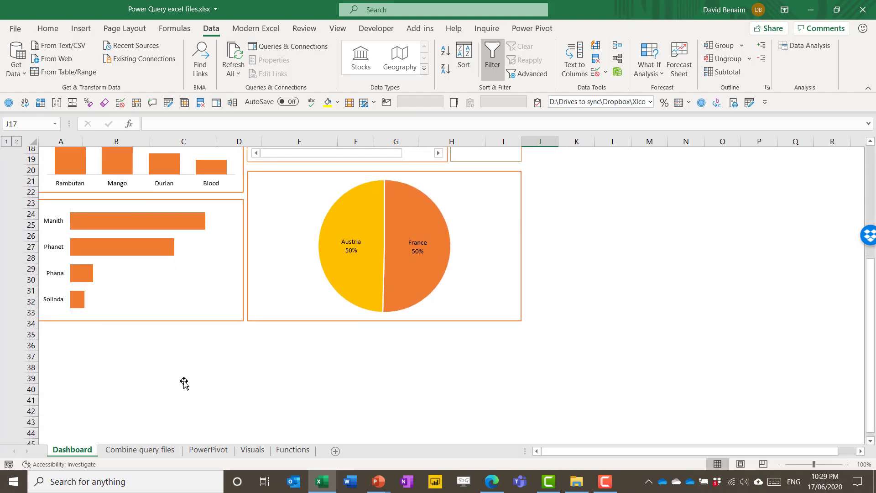
pyautogui.moveTo(873, 299); pyautogui.dragTo(873, 239)
# - Refresh all data, filter the Country slicer to UK, and check new UK rows 34–35 in Combine query files
pyautogui.click(233, 51)
pyautogui.click(488, 233)
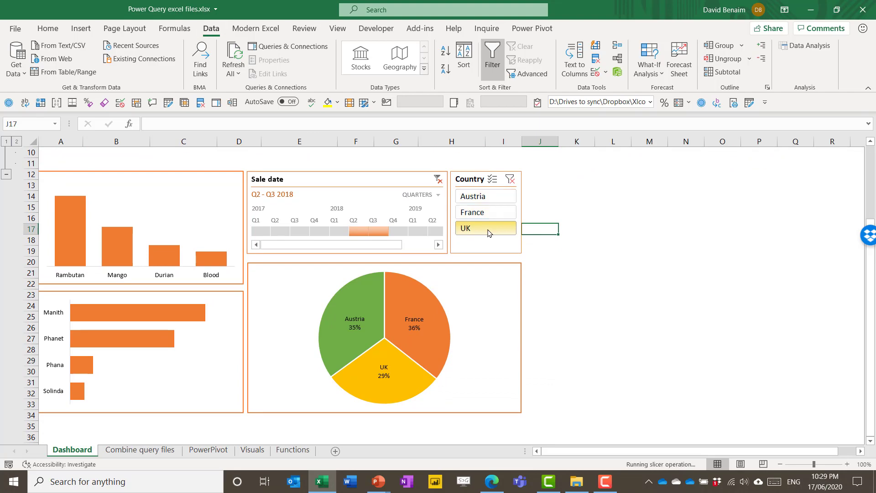
pyautogui.click(142, 451)
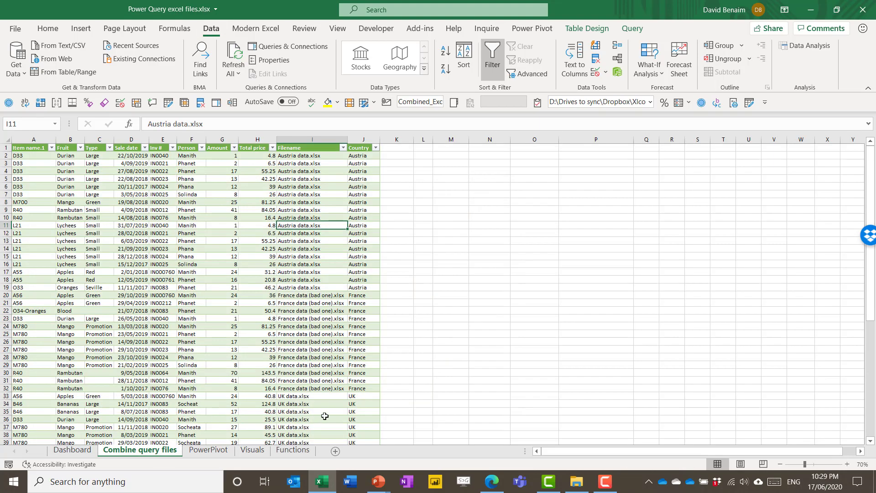
pyautogui.moveTo(353, 405); pyautogui.dragTo(18, 410)
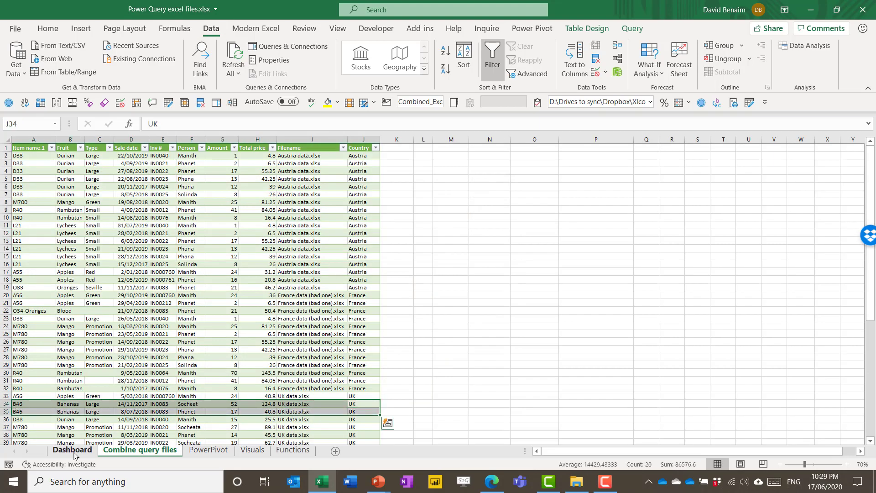
# - On the Dashboard, select the Fruit pivot and bar chart, and filter the slicer to Austria
pyautogui.click(72, 450)
pyautogui.scroll(4, 587, 197)
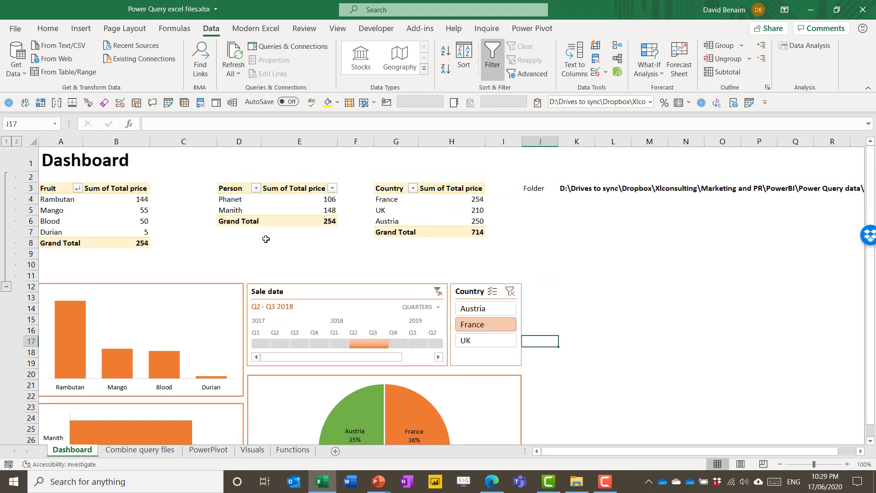
pyautogui.click(85, 212)
pyautogui.click(206, 289)
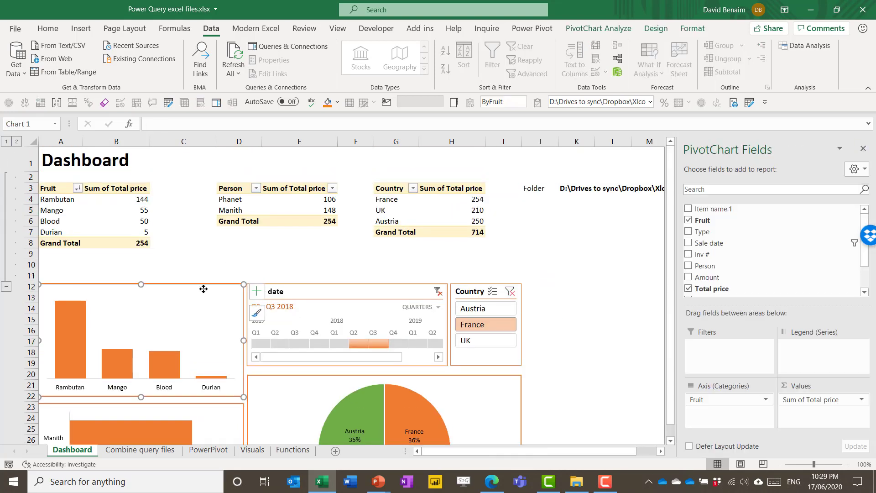
pyautogui.click(486, 308)
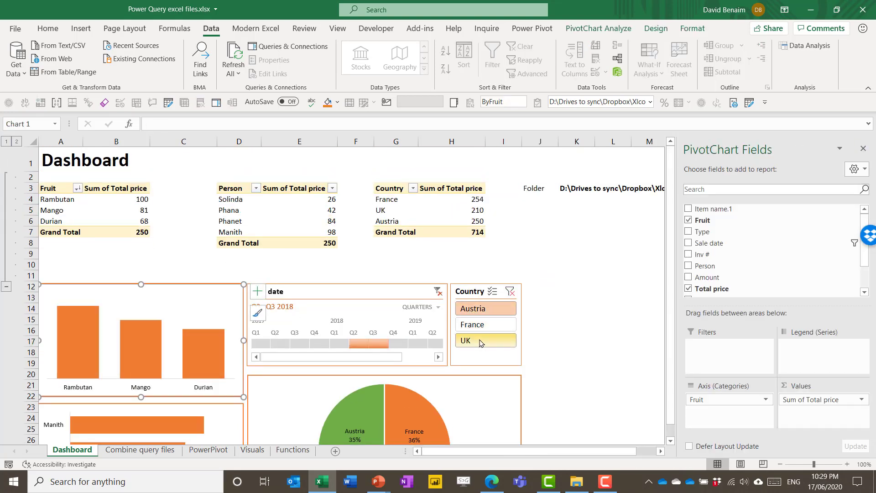
# - Widen the date timeline to cover 2018, check the UK total, and close the pivot field list
pyautogui.moveTo(347, 344); pyautogui.dragTo(328, 343)
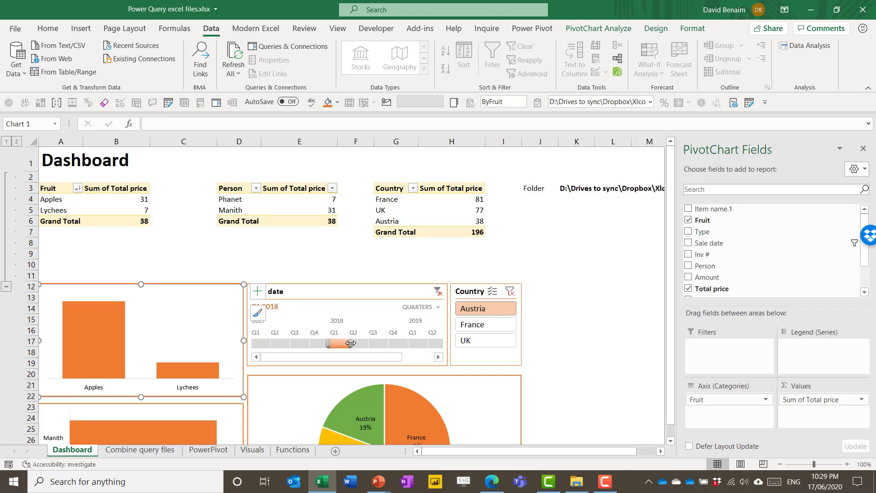
pyautogui.moveTo(390, 344); pyautogui.dragTo(406, 340)
pyautogui.click(622, 242)
pyautogui.click(425, 211)
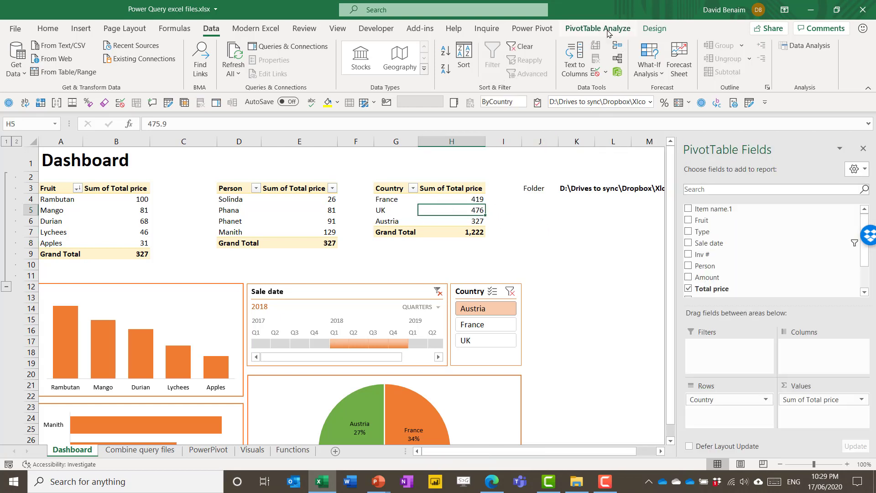
pyautogui.click(598, 28)
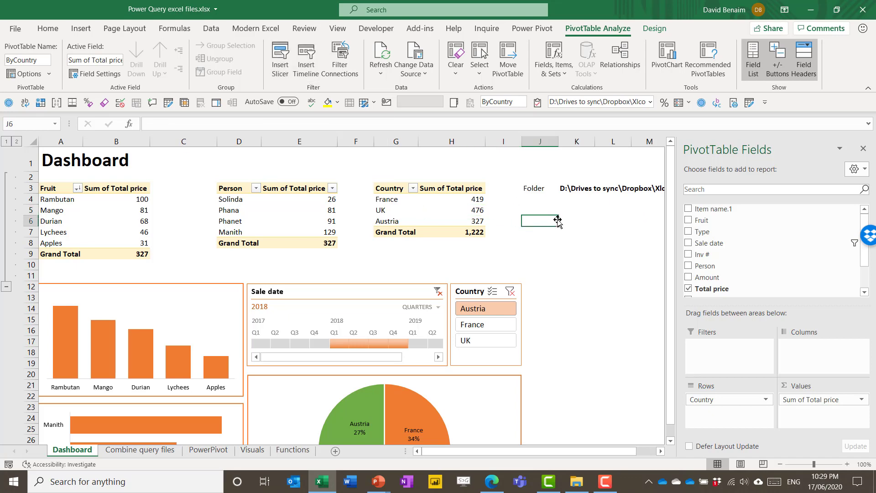
pyautogui.click(558, 219)
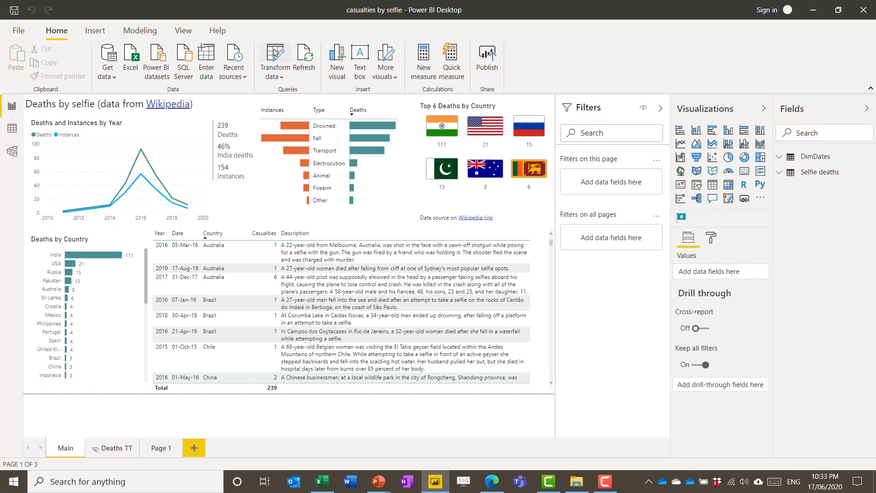
# - Review the selfie-deaths query's Applied Steps in Power Query Editor, then open Model view
pyautogui.click(275, 53)
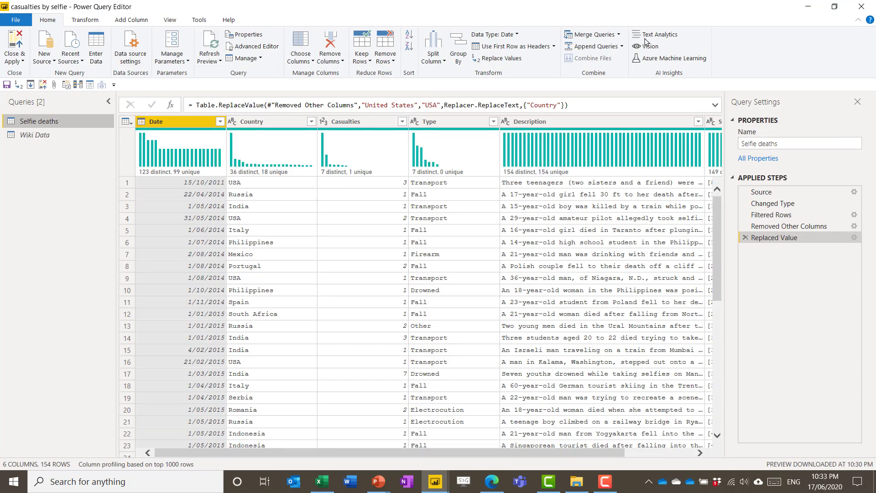
pyautogui.click(92, 20)
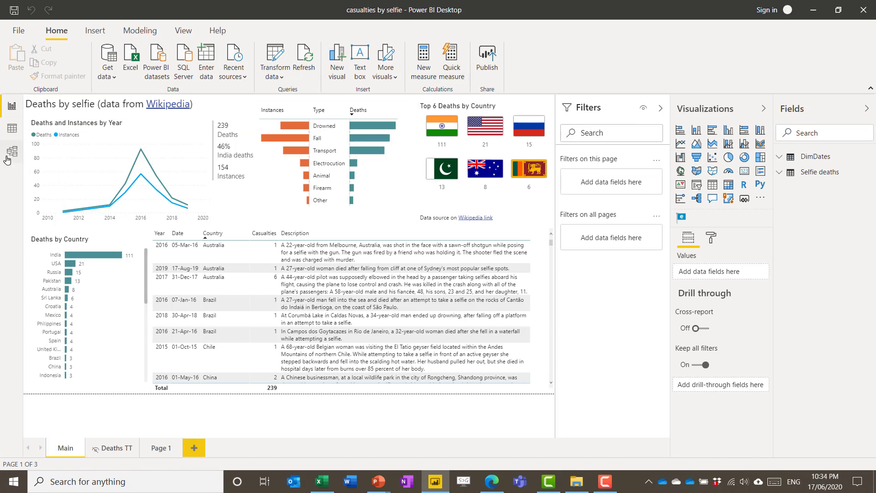
pyautogui.click(12, 151)
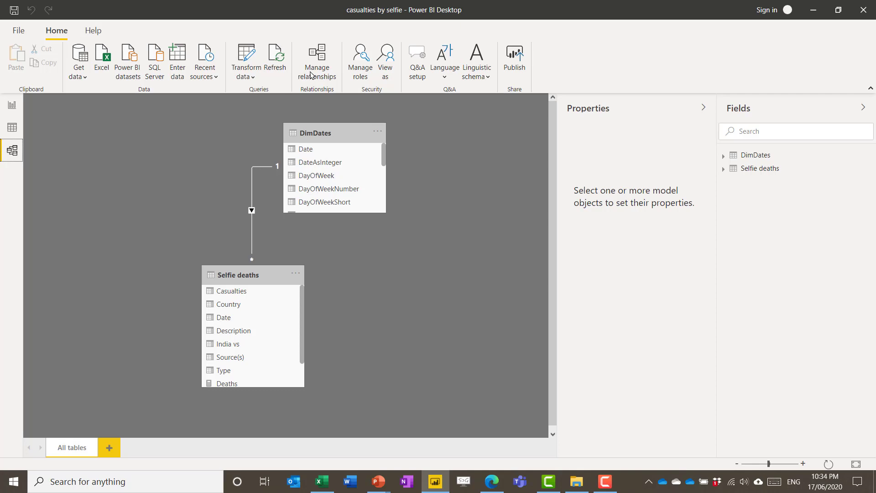
# - Check the Selfie deaths Date to DimDates Date relationship, then switch to the Excel dashboard workbook
pyautogui.click(325, 66)
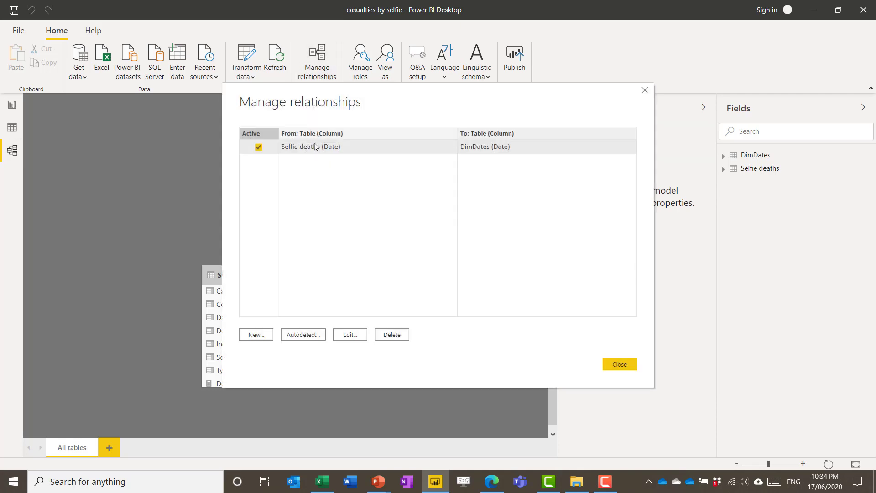
pyautogui.click(644, 91)
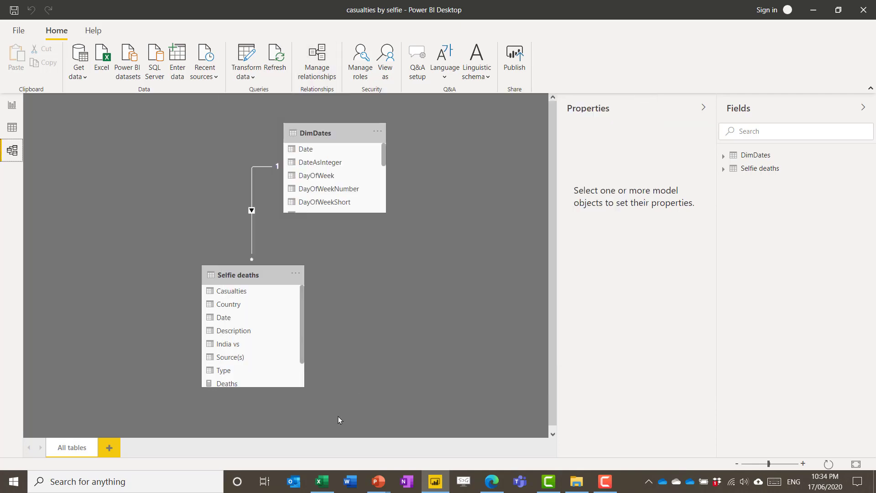
pyautogui.click(322, 481)
pyautogui.click(543, 233)
# - In Power Pivot's Calendar table, read the Day Of Week (=WEEKDAY) and YYYY-MM (=FORMAT) column formulas
pyautogui.click(207, 33)
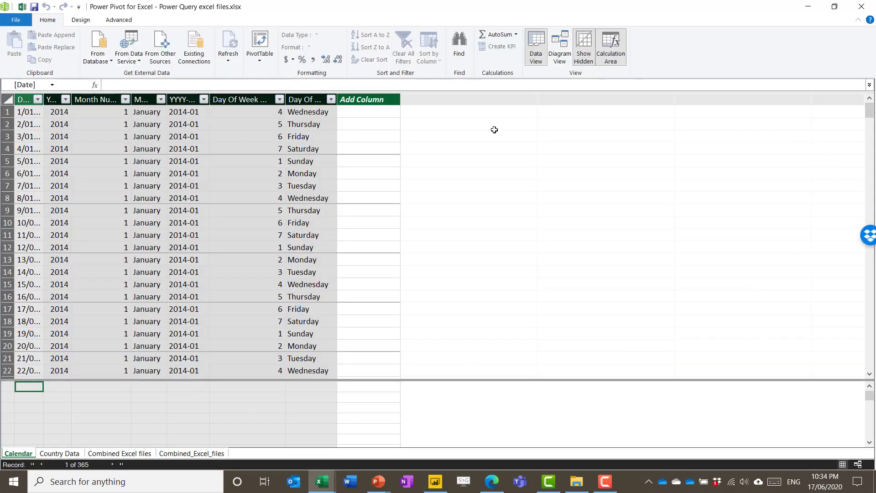
pyautogui.click(301, 128)
pyautogui.click(299, 174)
pyautogui.click(248, 207)
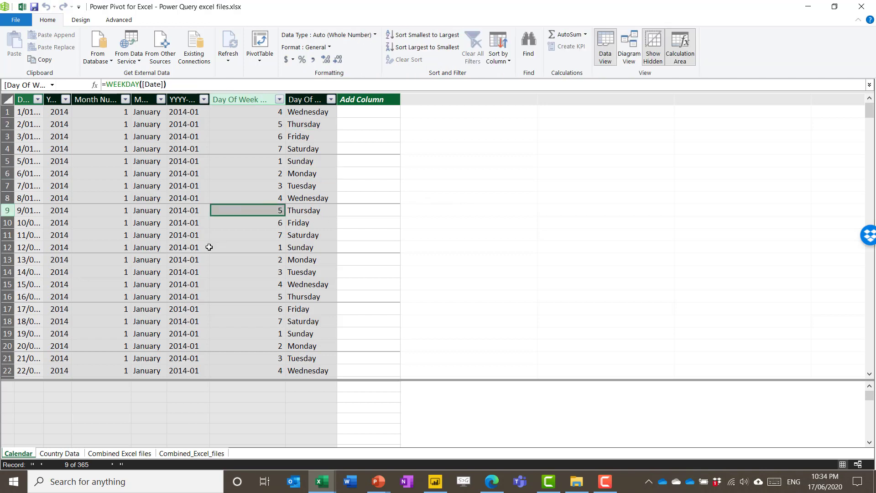
pyautogui.click(184, 247)
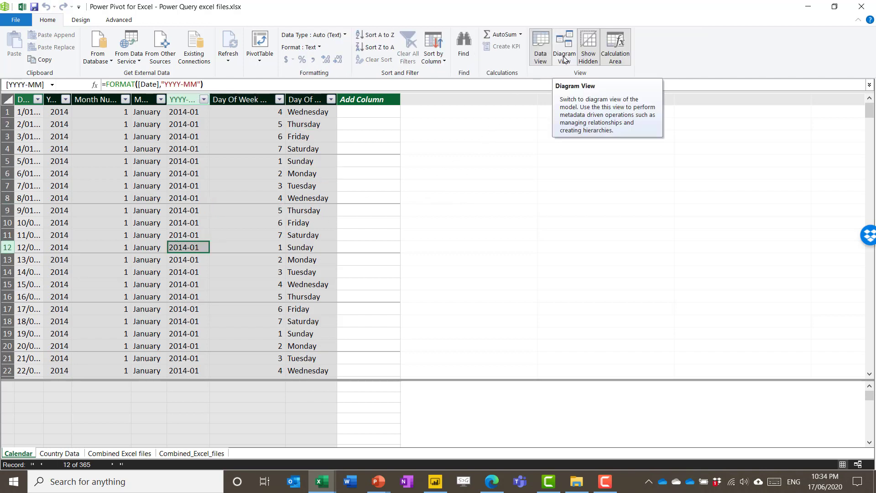
# - In Diagram View, move Calendar to the top and link Combined Excel files' Sale date to Calendar's Date
pyautogui.click(562, 56)
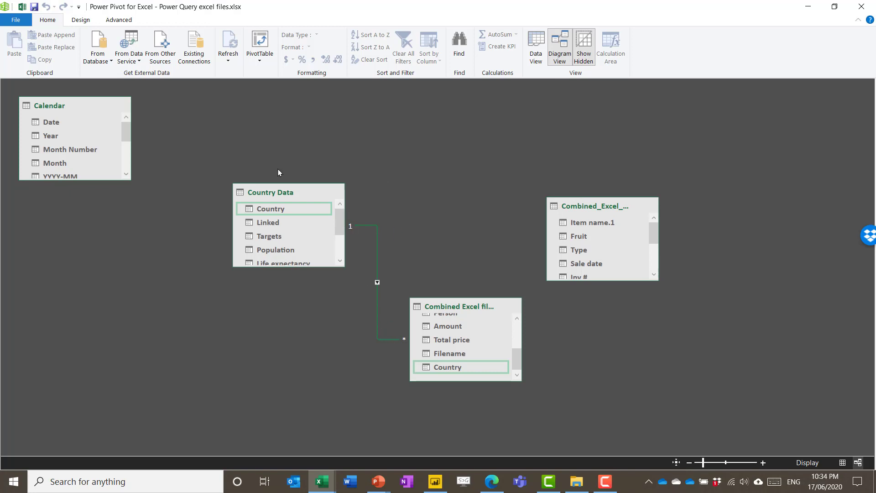
pyautogui.moveTo(70, 107); pyautogui.dragTo(467, 133)
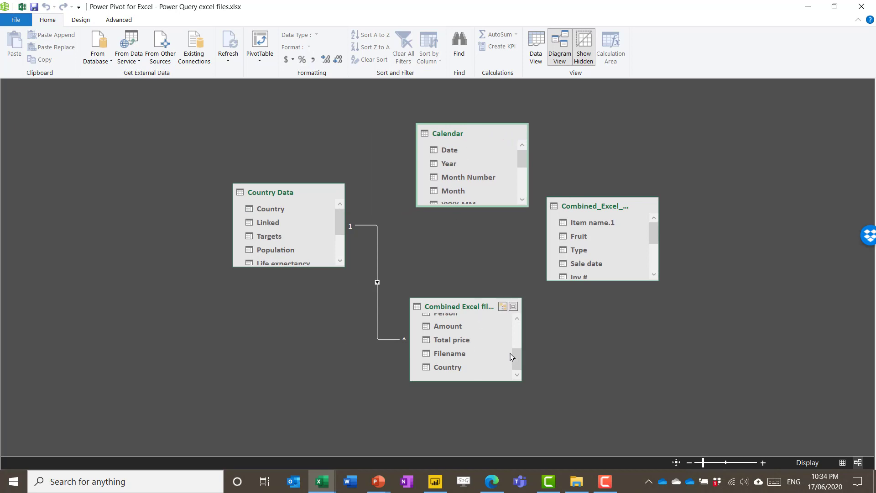
pyautogui.moveTo(511, 358); pyautogui.dragTo(519, 330)
pyautogui.moveTo(464, 364); pyautogui.dragTo(467, 148)
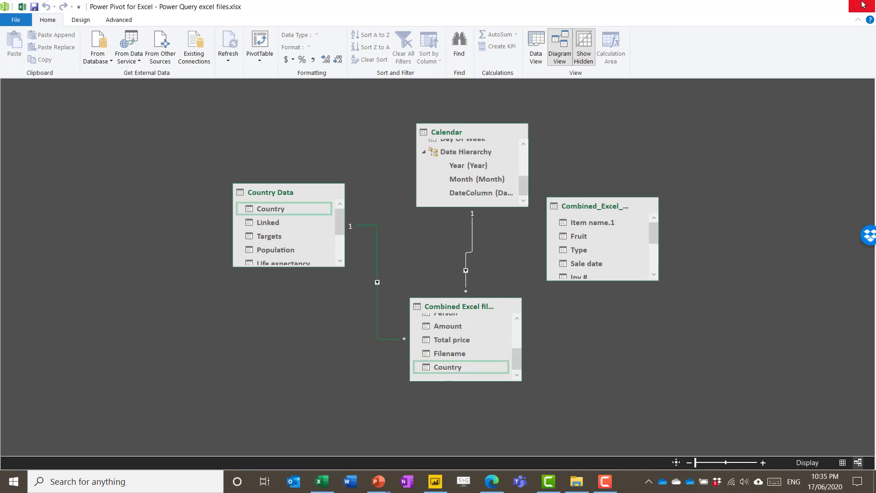
# - Insert an empty PivotTable from the workbook's Data Model at cell K13
pyautogui.click(861, 7)
pyautogui.click(585, 252)
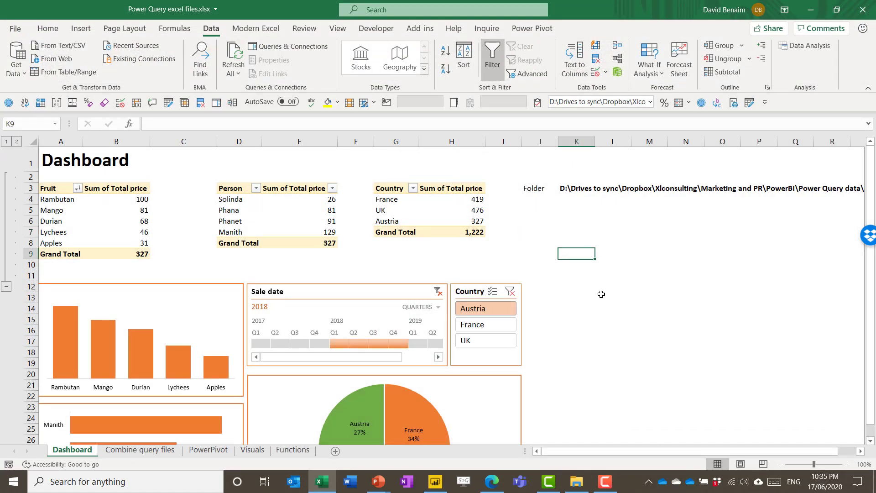
pyautogui.click(583, 298)
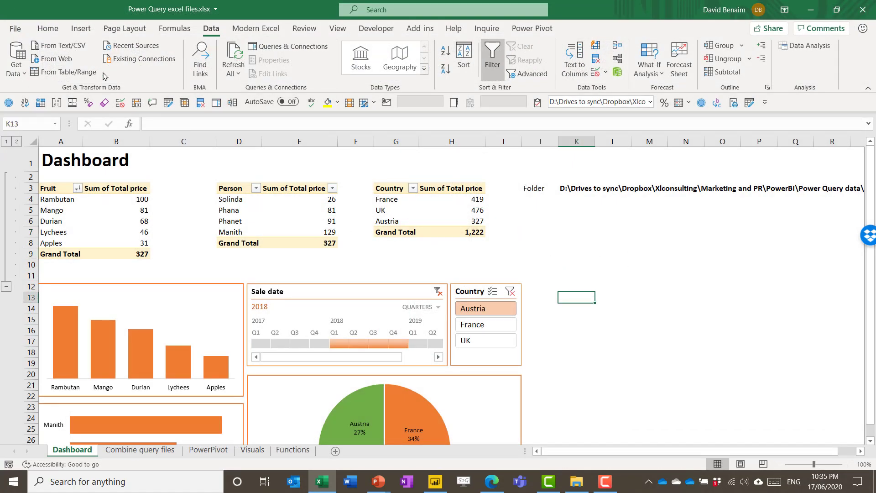
pyautogui.click(80, 28)
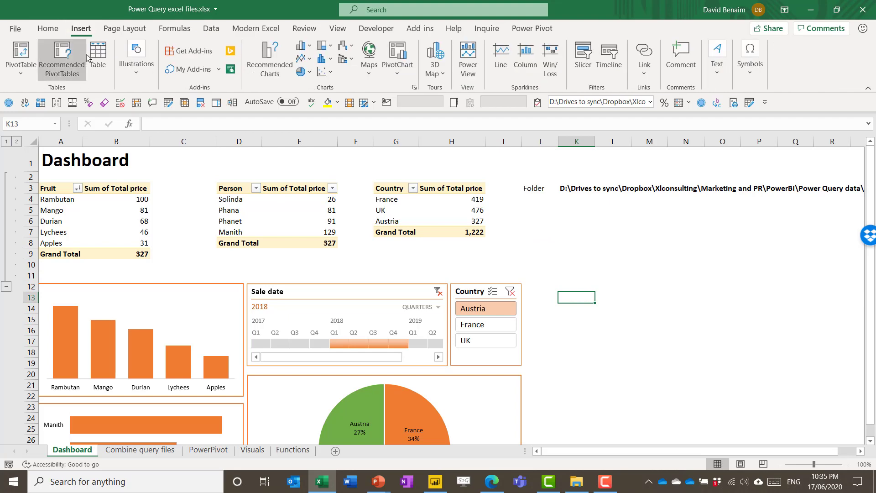
pyautogui.click(21, 52)
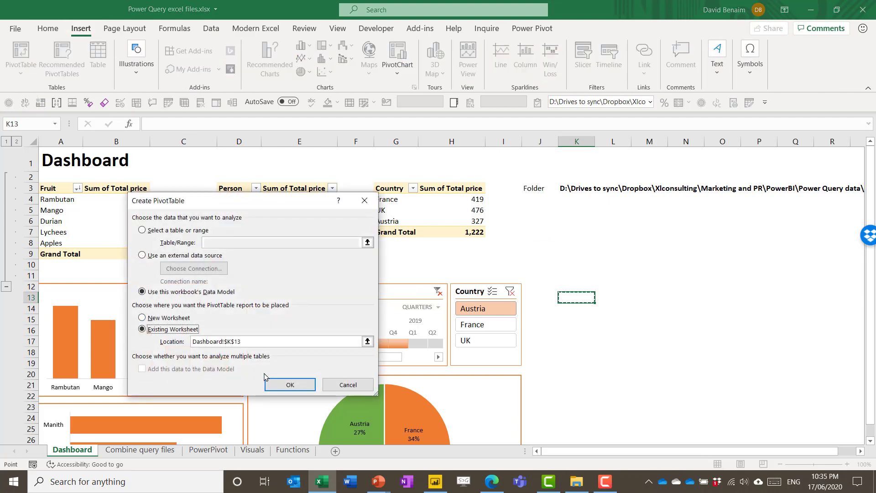
pyautogui.click(288, 385)
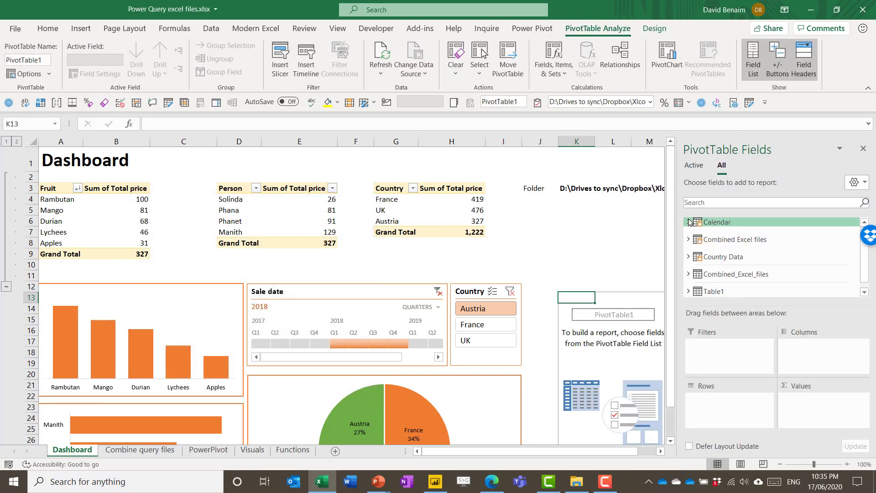
# - Add Country to rows, with Sum of Targets and Sum of Amount as values
pyautogui.click(688, 222)
pyautogui.click(688, 223)
pyautogui.click(689, 239)
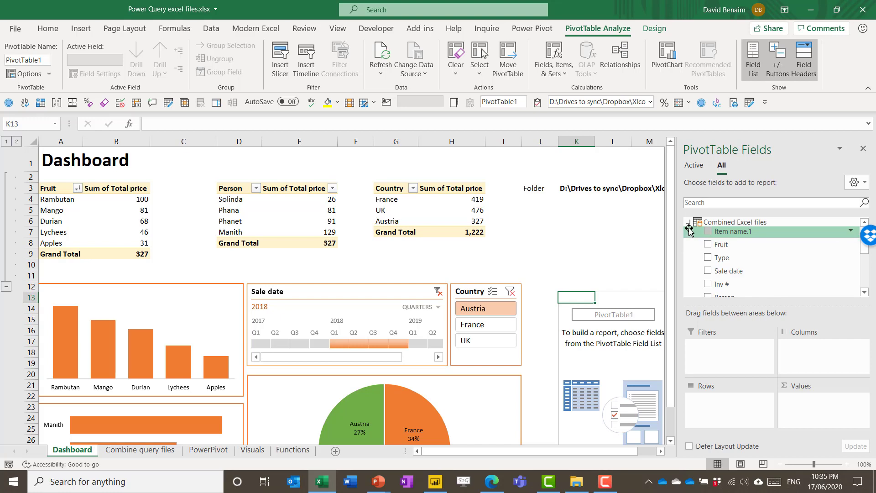
pyautogui.click(689, 228)
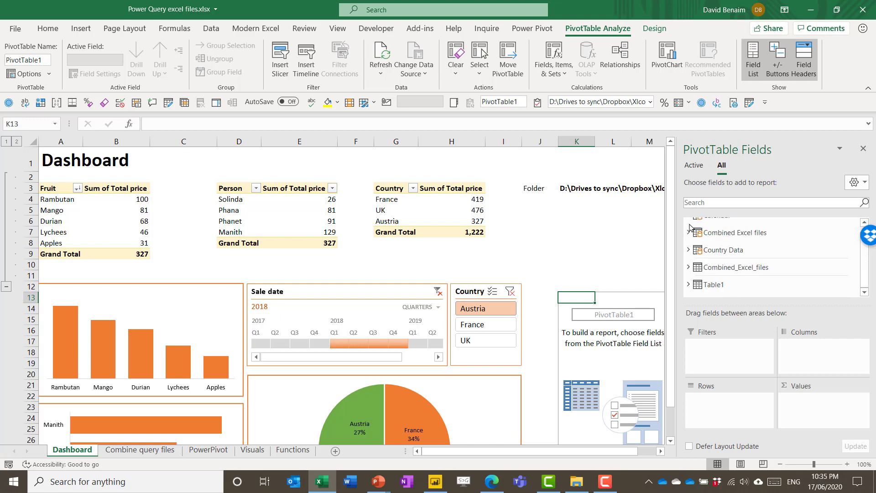
pyautogui.click(689, 249)
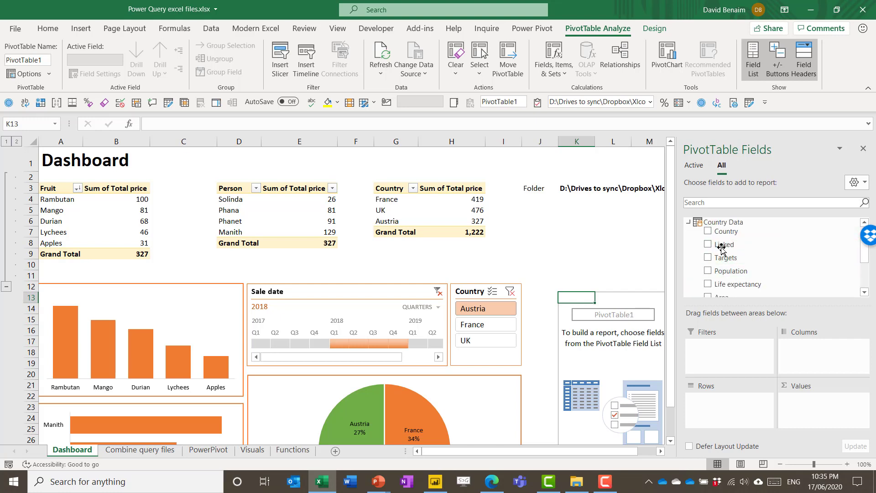
pyautogui.click(708, 230)
pyautogui.click(708, 259)
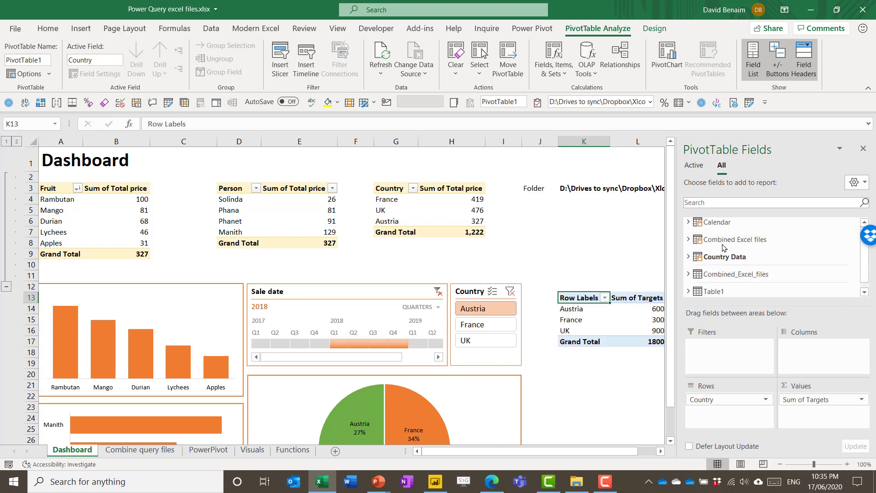
pyautogui.scroll(1, 693, 246)
pyautogui.click(687, 240)
pyautogui.scroll(-3, 780, 285)
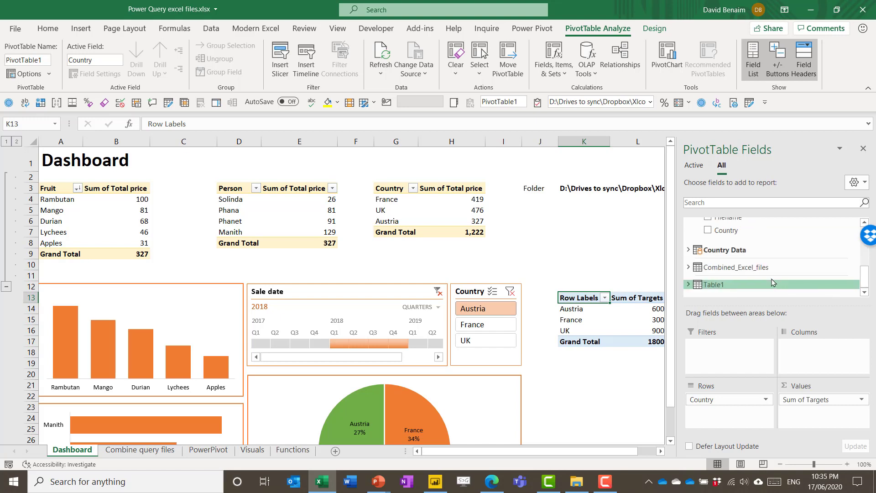
pyautogui.scroll(4, 867, 278)
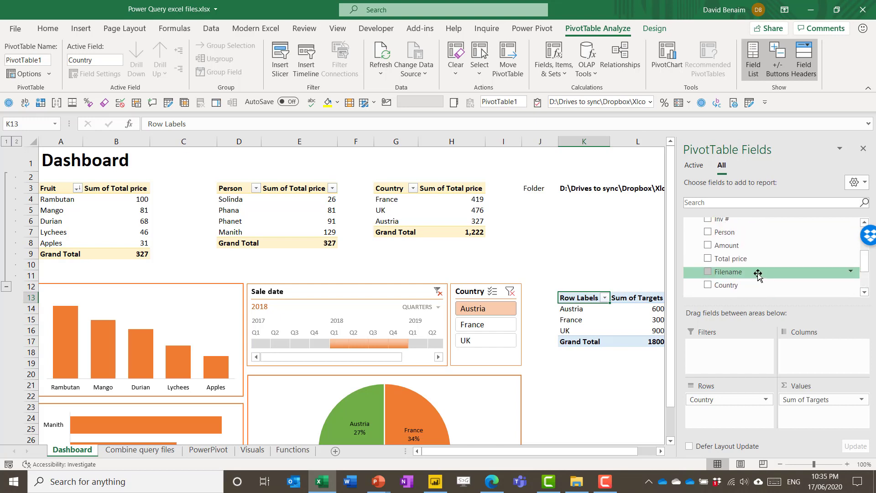
pyautogui.click(708, 245)
# - Check France's Amount and Austria's Targets values, then close the pivot field list
pyautogui.moveTo(623, 363)
pyautogui.mouseDown()
pyautogui.moveTo(653, 364)
pyautogui.moveTo(621, 373)
pyautogui.mouseUp()
pyautogui.click(566, 319)
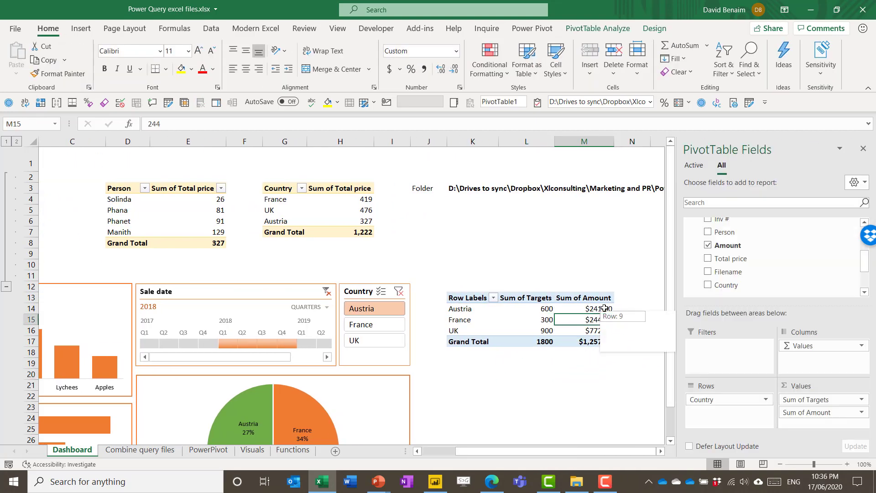
pyautogui.click(543, 308)
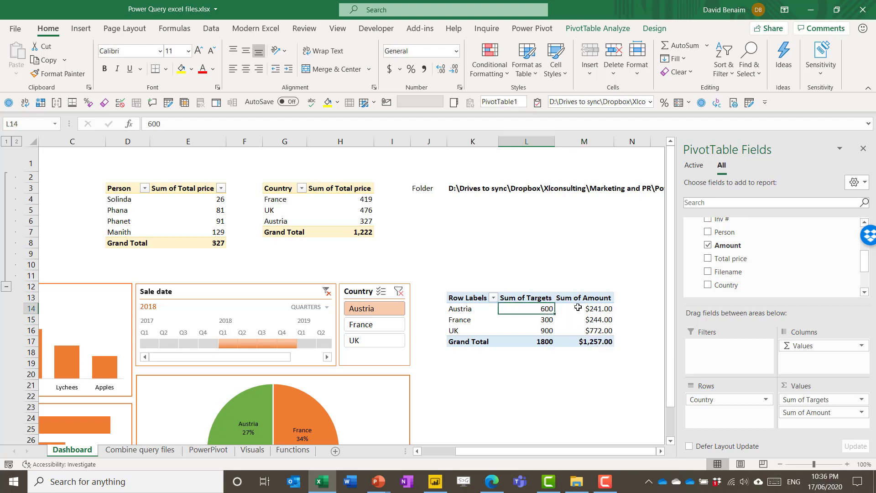
pyautogui.click(527, 363)
pyautogui.click(211, 28)
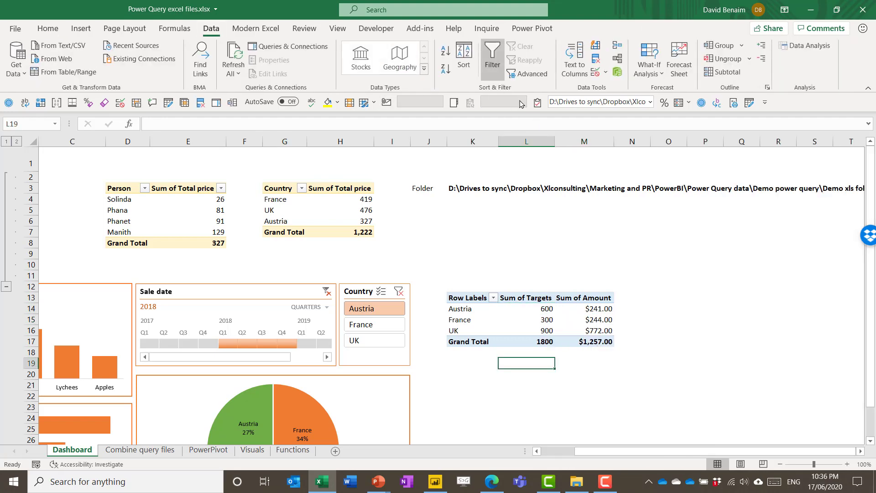
# - Confirm Microsoft Power Pivot for Excel is enabled in the COM Add-ins list, then return to Power BI Desktop
pyautogui.click(16, 29)
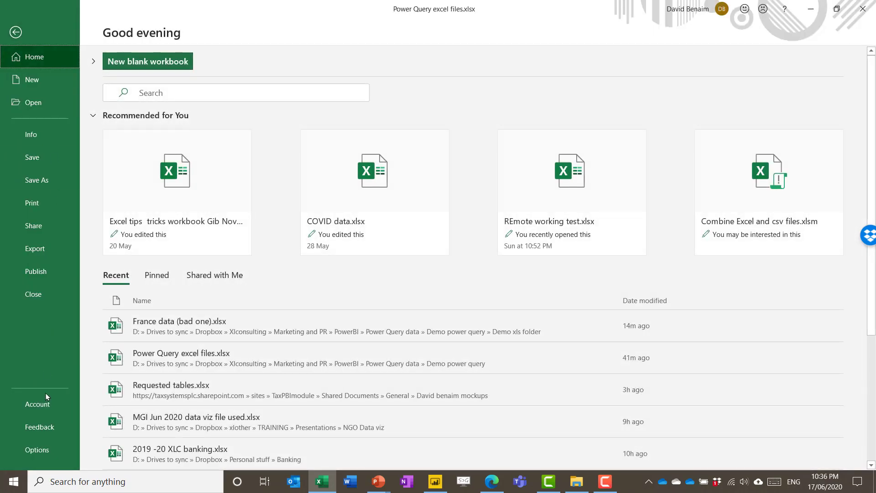
pyautogui.click(48, 446)
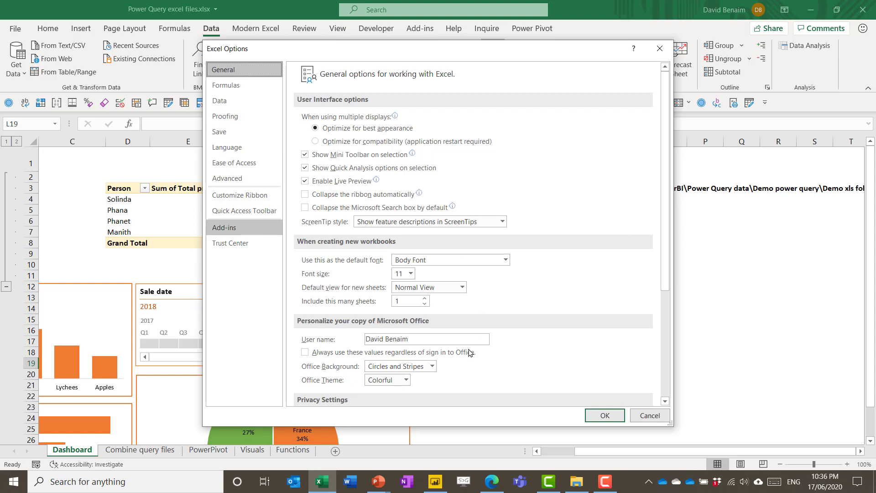
pyautogui.click(243, 230)
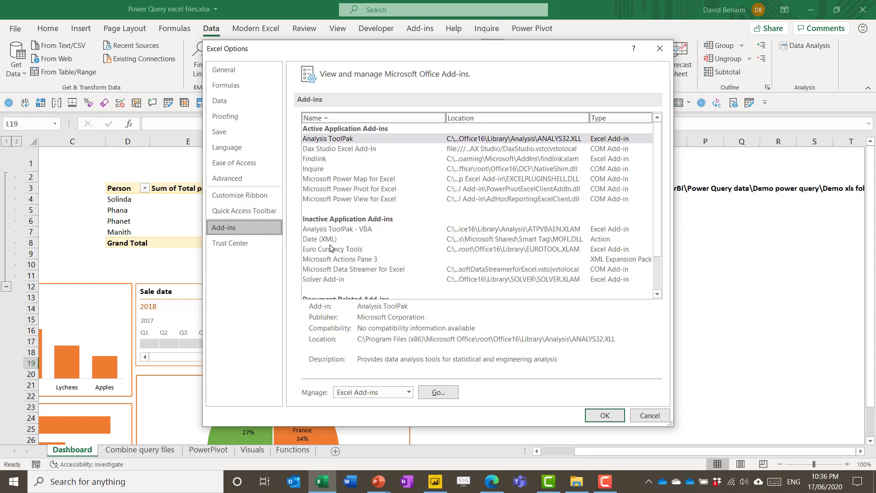
pyautogui.click(374, 188)
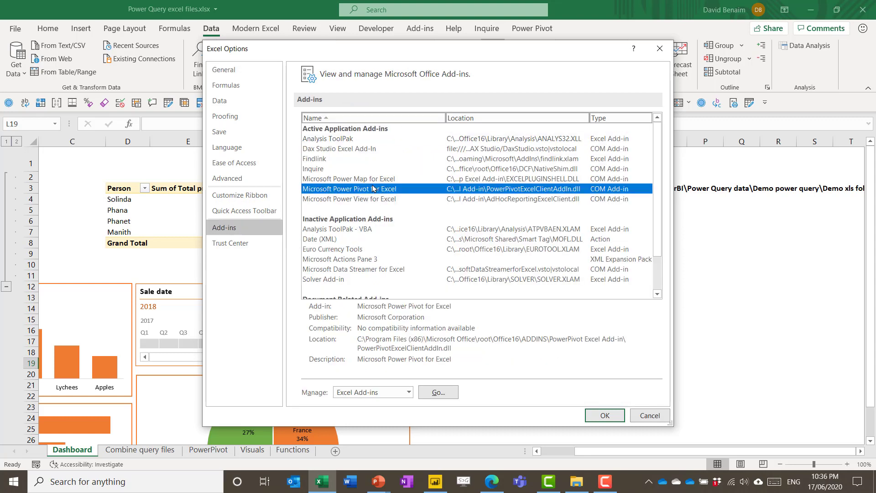
pyautogui.click(398, 391)
pyautogui.click(397, 411)
pyautogui.click(432, 394)
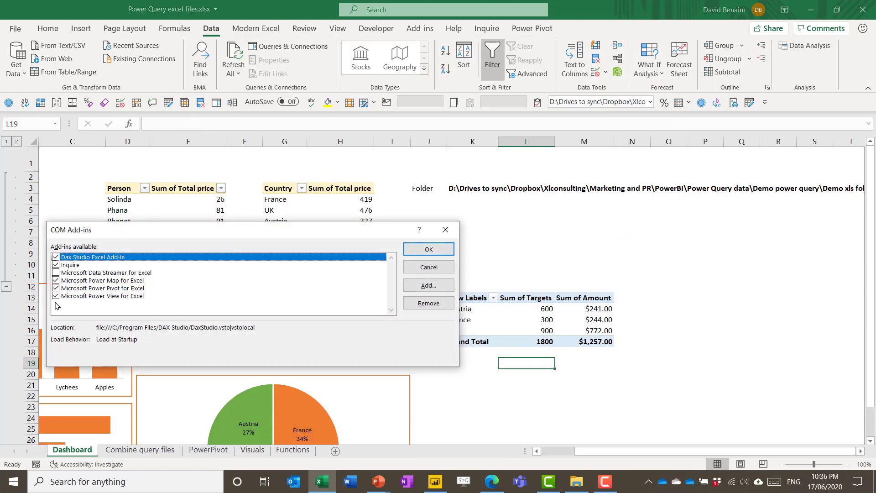
pyautogui.click(445, 229)
pyautogui.hotkey('alt', 'Tab')
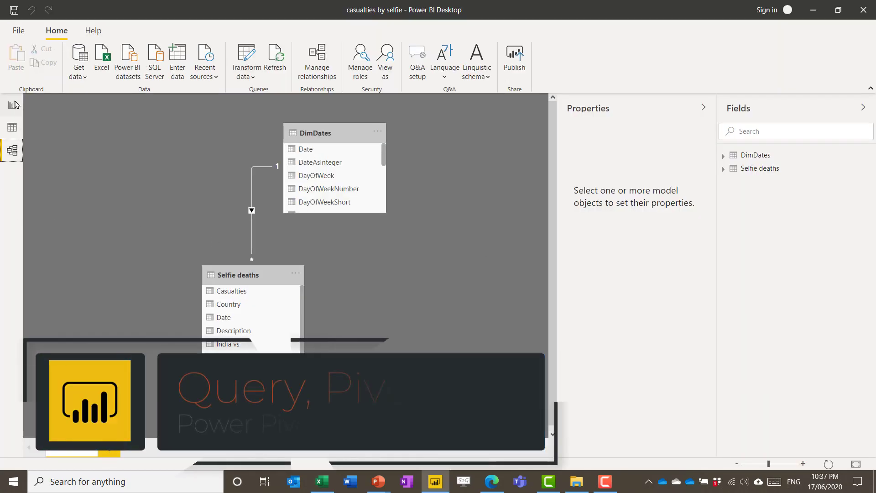
# - In Report view, cross-filter to Fall deaths and inspect the Deaths and India deaths measure formulas
pyautogui.click(13, 105)
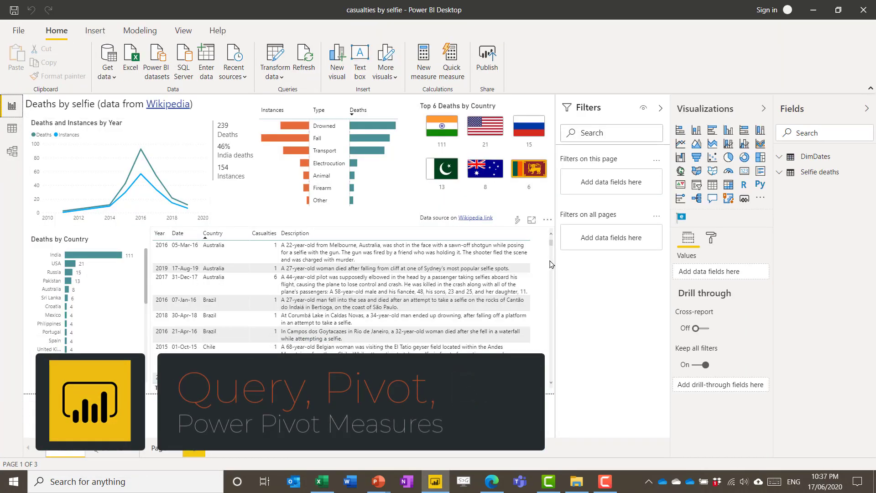
pyautogui.scroll(-2, 519, 305)
pyautogui.scroll(2, 519, 304)
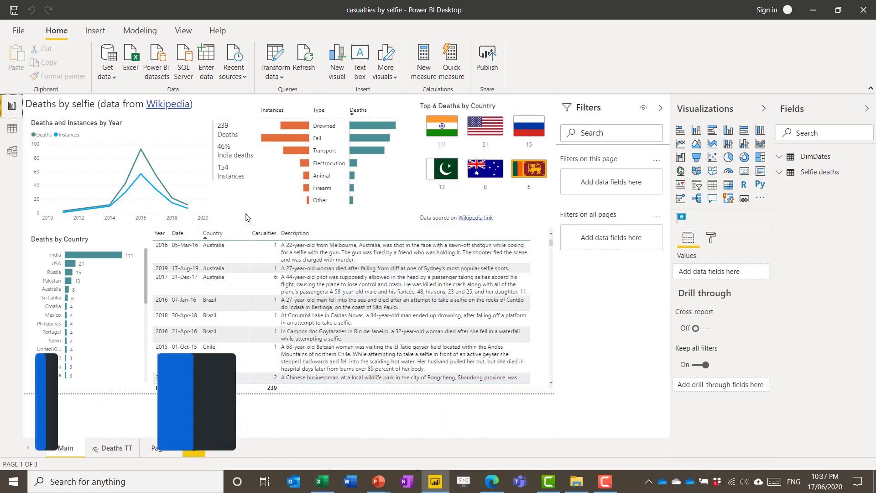
pyautogui.click(283, 138)
pyautogui.click(817, 237)
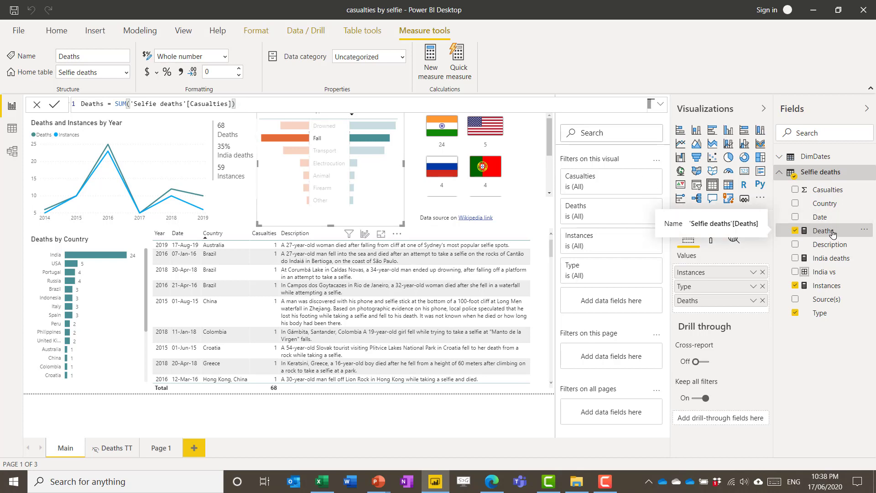
pyautogui.click(829, 263)
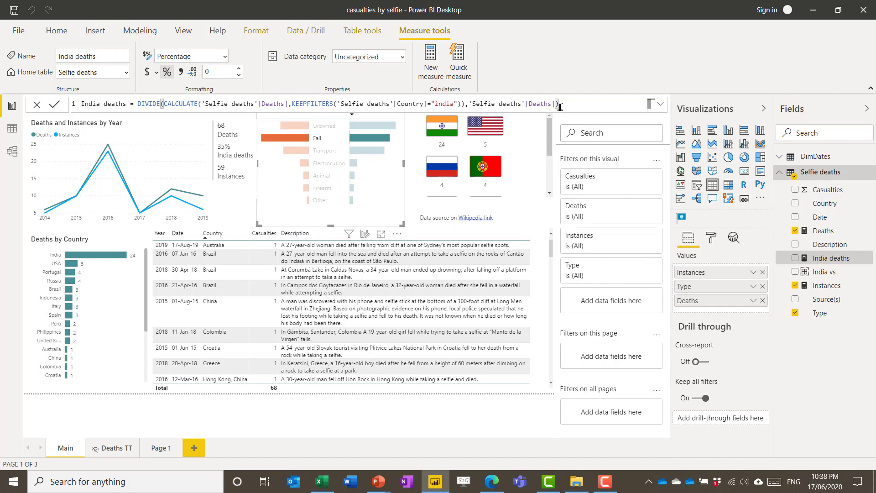
# - Add a new page charting India deaths broken down by Type
pyautogui.click(188, 451)
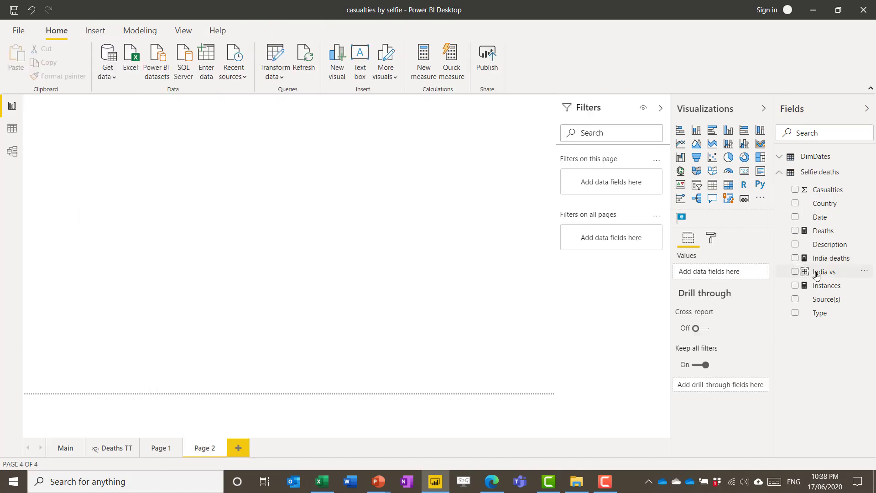
pyautogui.moveTo(831, 259); pyautogui.dragTo(236, 164)
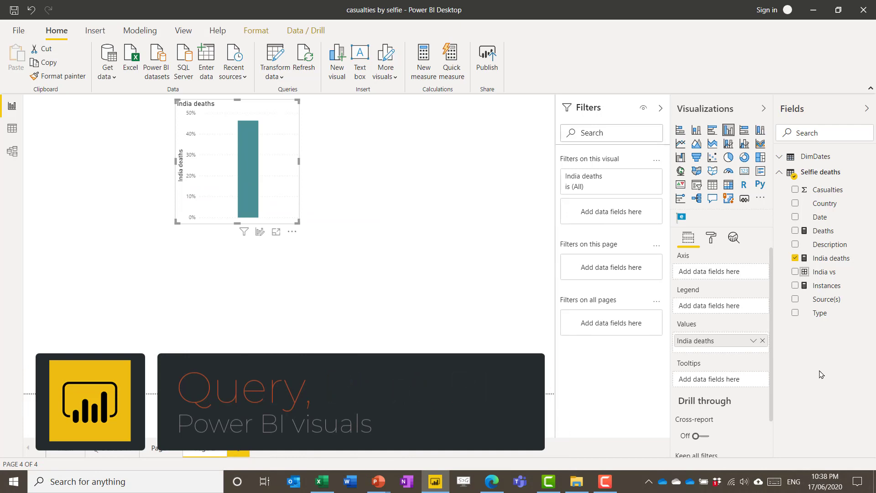
pyautogui.click(795, 313)
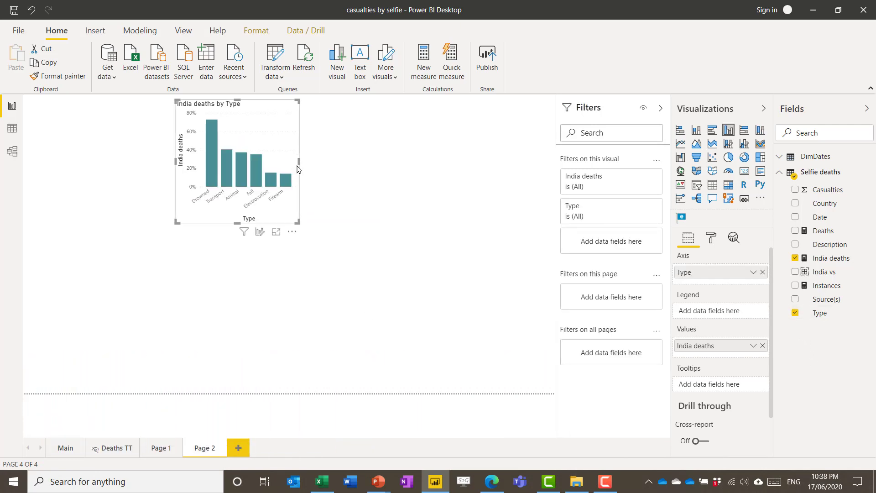
# - Resize the India deaths by Type bar chart, widening it and then narrowing it
pyautogui.moveTo(298, 161); pyautogui.dragTo(450, 164)
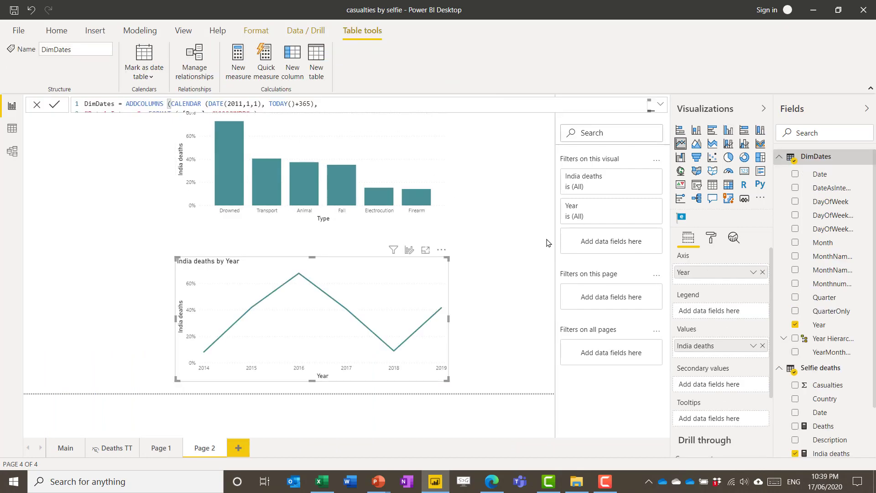
pyautogui.click(546, 242)
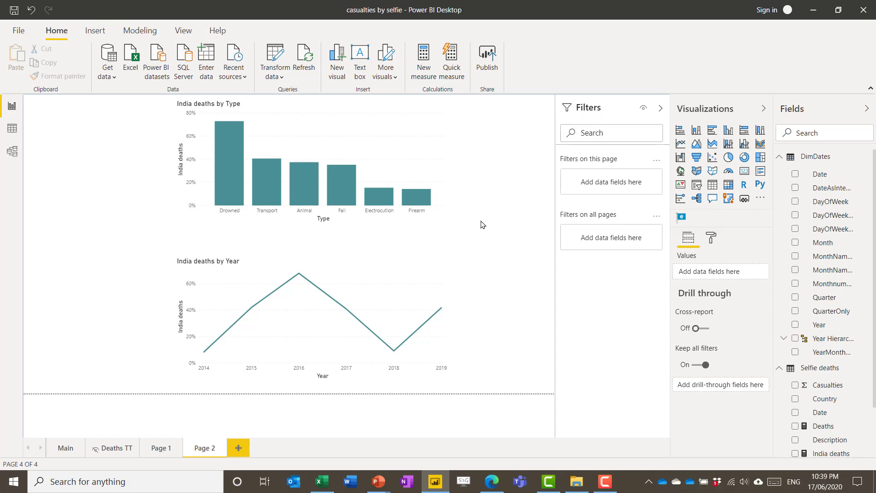
pyautogui.click(440, 133)
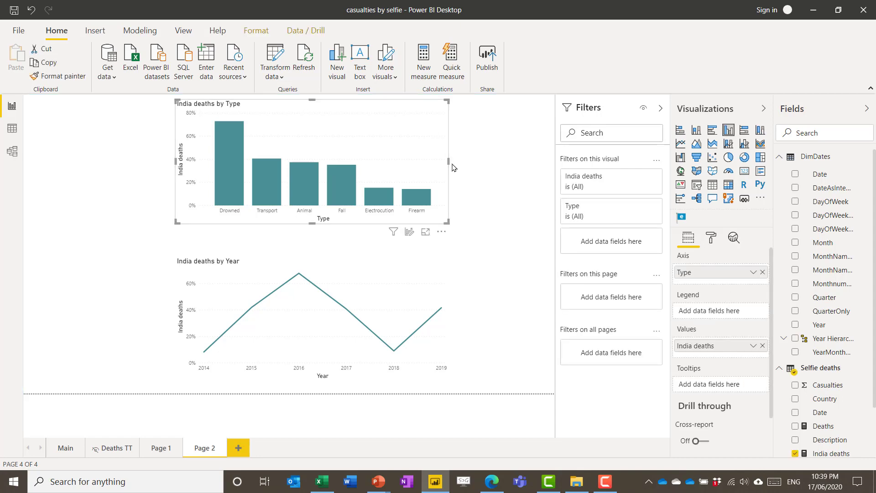
pyautogui.moveTo(450, 165); pyautogui.dragTo(351, 160)
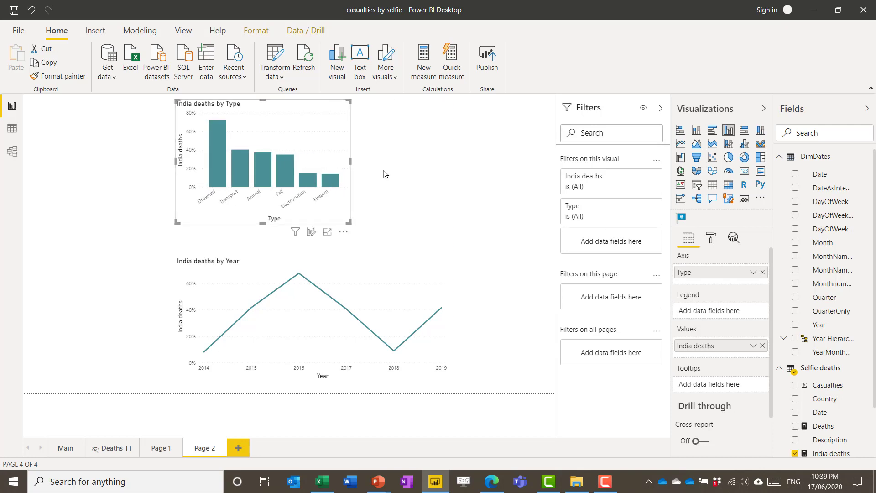
pyautogui.click(483, 184)
# - Add a slicer listing the Country values
pyautogui.click(697, 184)
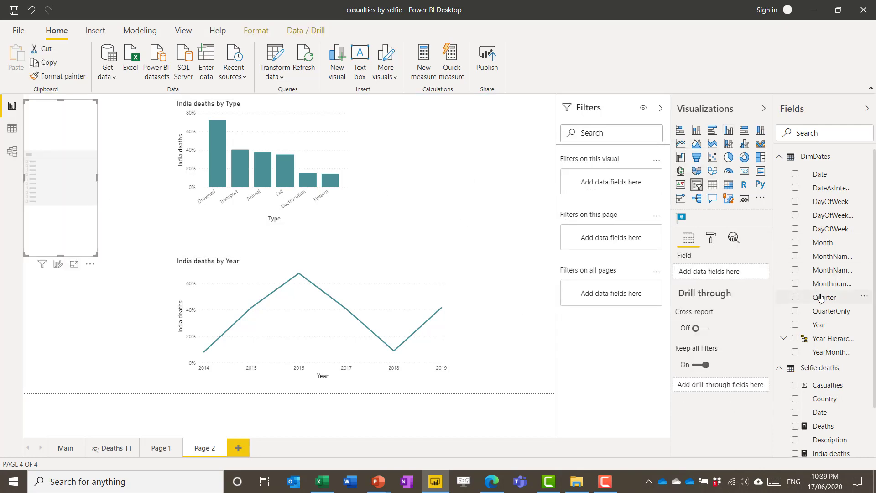
pyautogui.click(795, 399)
pyautogui.click(476, 126)
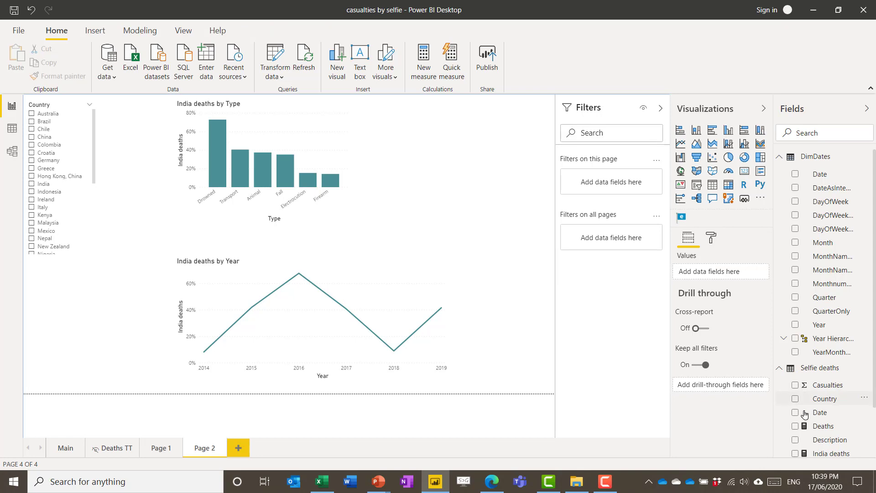
# - Place a Country map right of the bar chart with bubbles sized by Deaths
pyautogui.moveTo(825, 399); pyautogui.dragTo(467, 170)
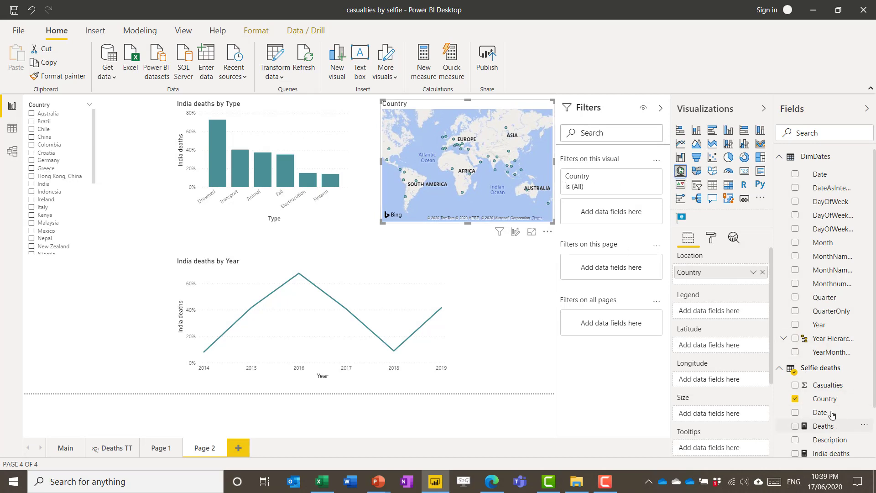
pyautogui.scroll(-1, 834, 367)
pyautogui.scroll(-2, 833, 367)
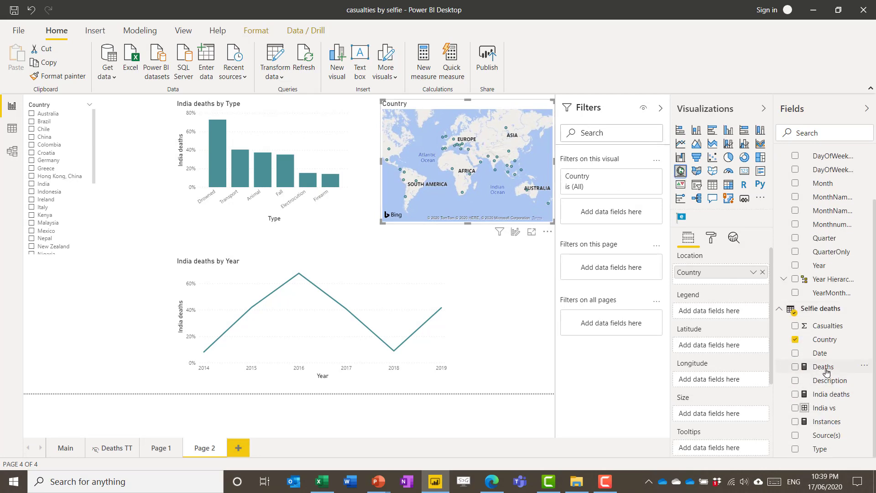
pyautogui.moveTo(825, 371); pyautogui.dragTo(723, 421)
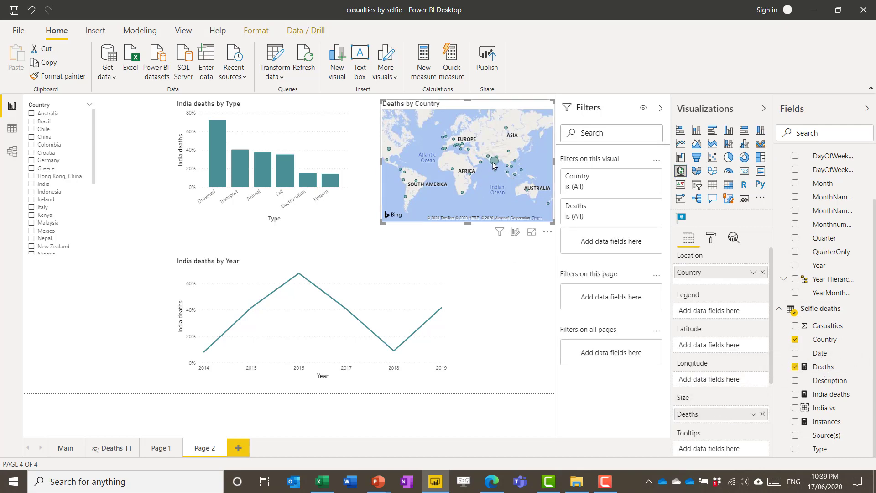
pyautogui.moveTo(494, 165)
pyautogui.click(113, 449)
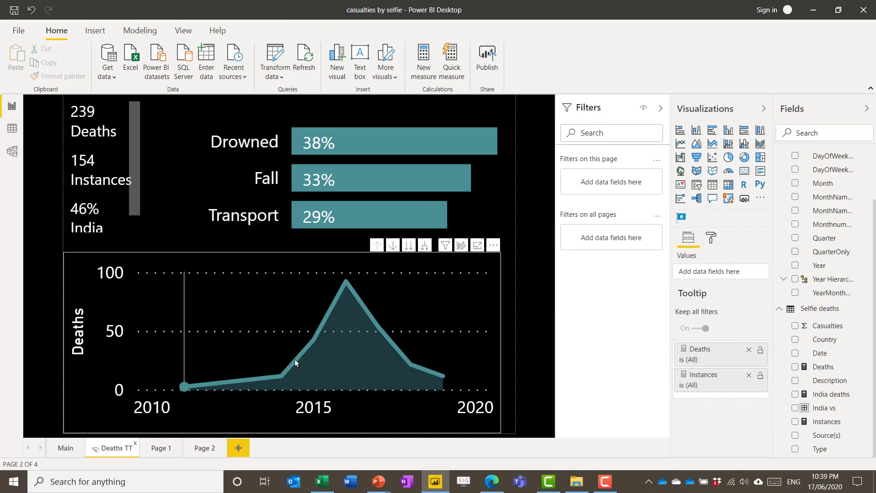
pyautogui.click(202, 451)
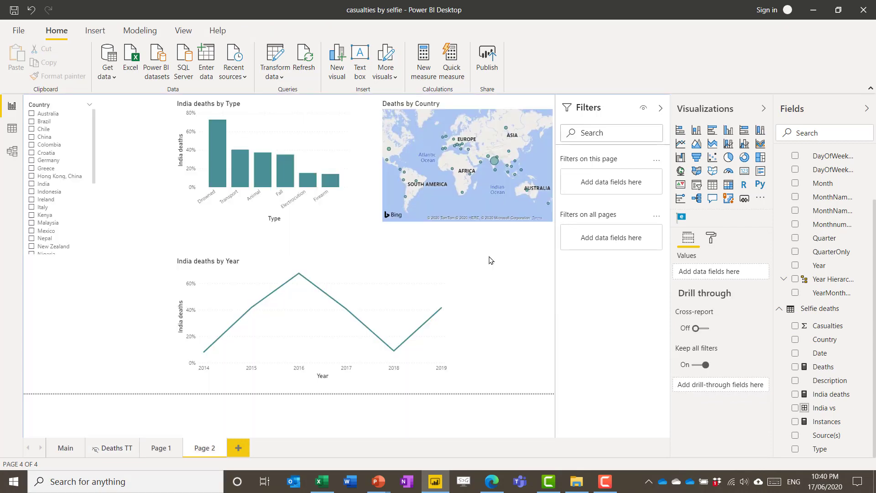
# - Publish the selfie-deaths report from the Home ribbon
pyautogui.click(492, 56)
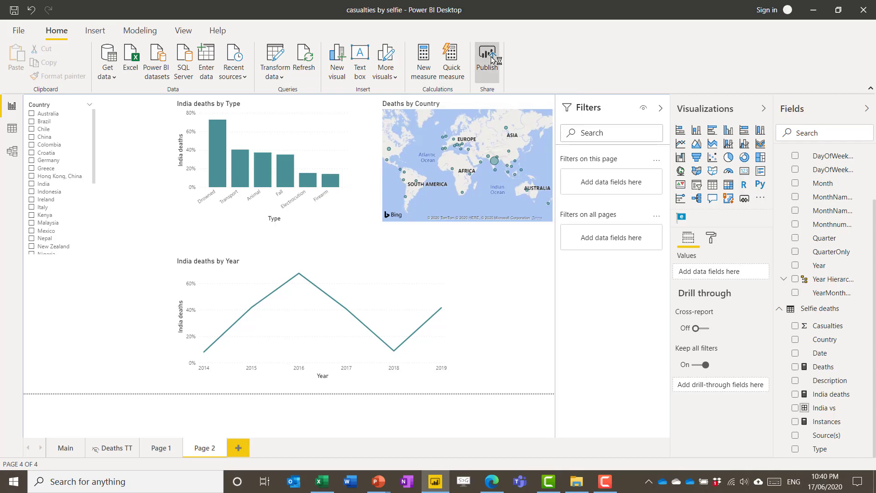